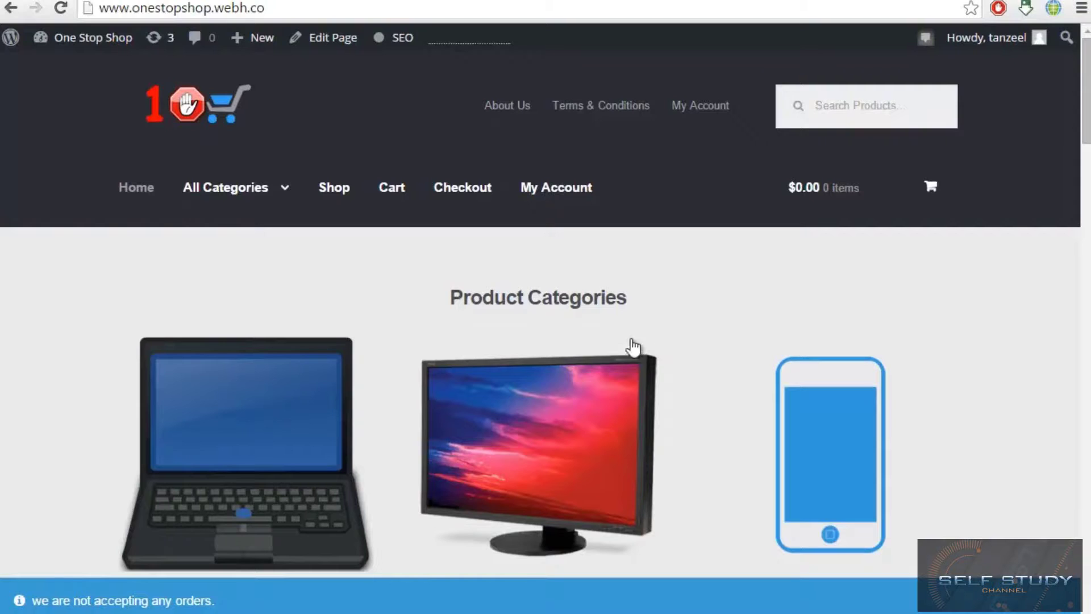
# Open the WordPress admin dashboard of the One Stop Shop site
pyautogui.moveTo(284, 190)
pyautogui.moveTo(85, 49)
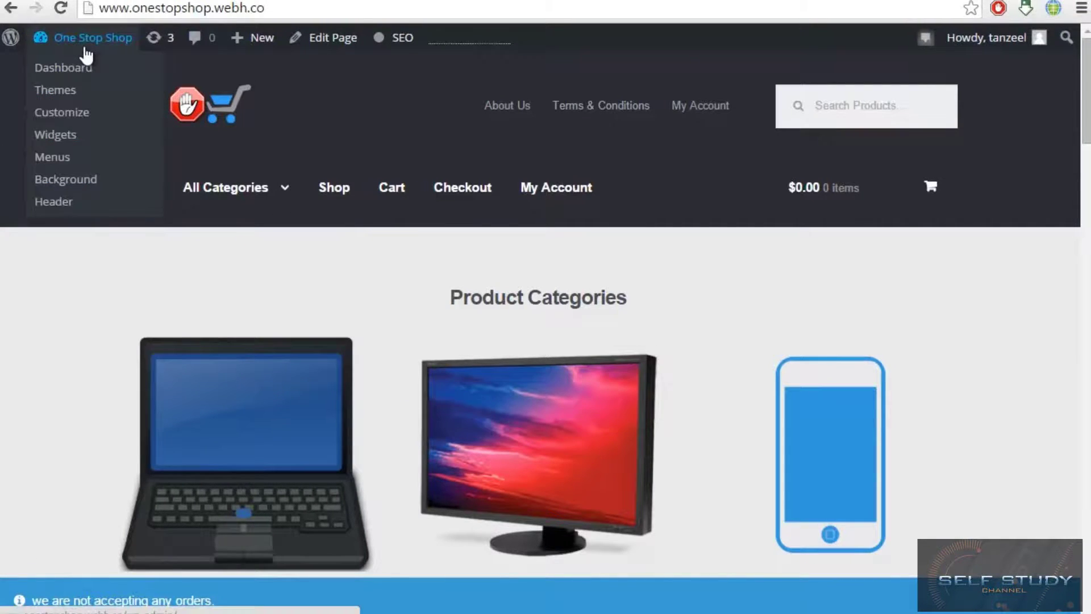
pyautogui.click(84, 68)
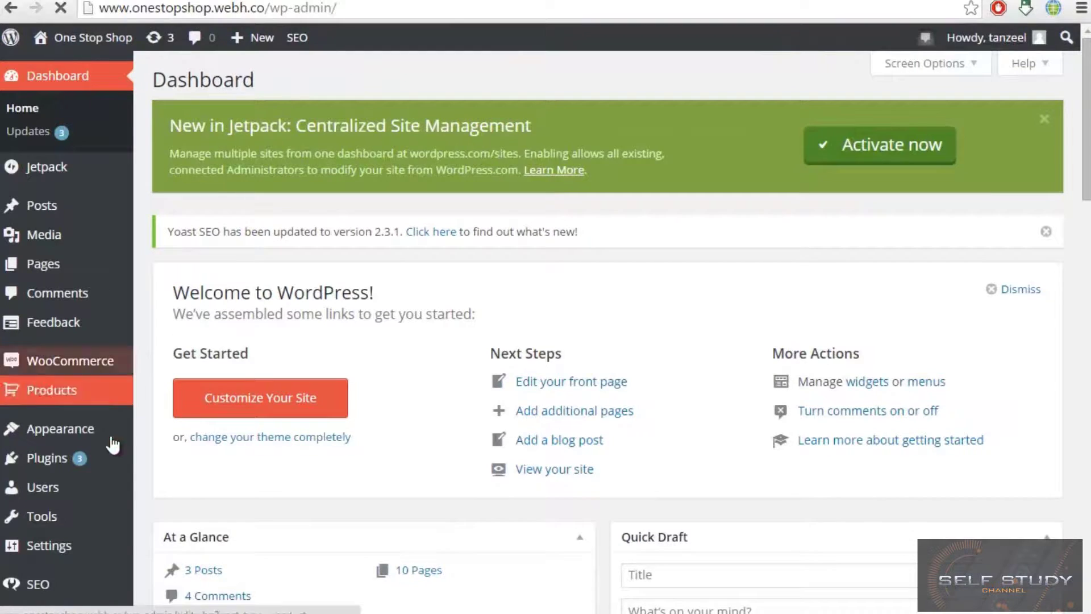
pyautogui.moveTo(94, 444)
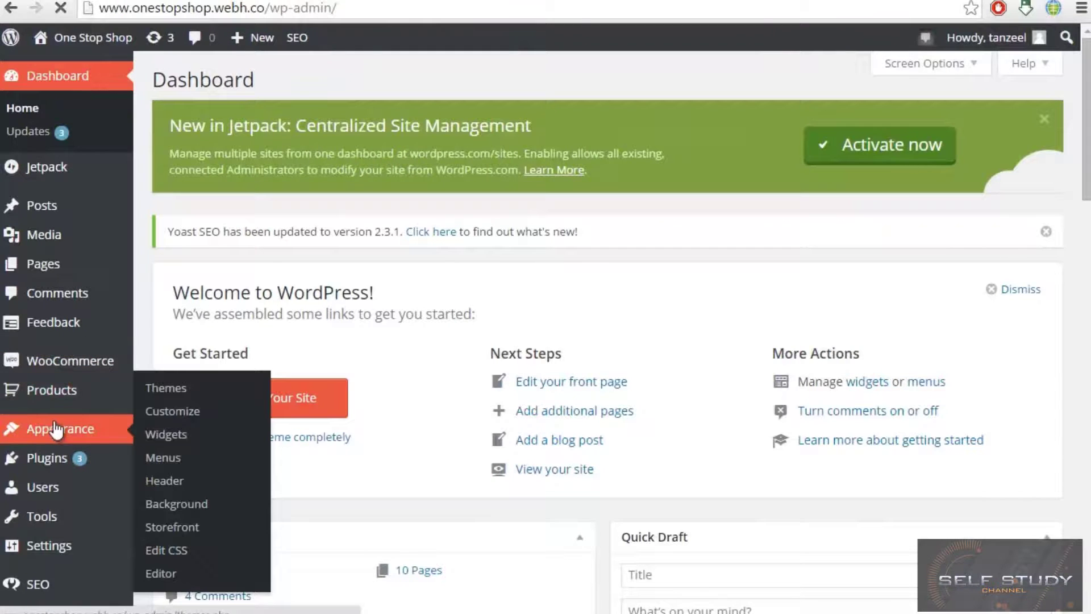
pyautogui.moveTo(73, 463)
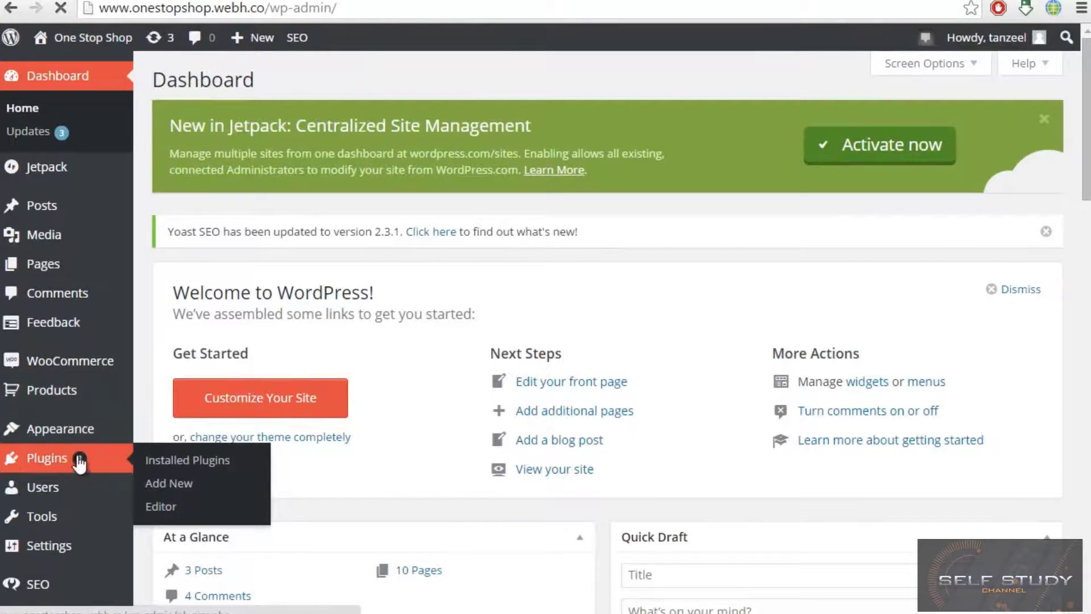
pyautogui.moveTo(173, 289); pyautogui.dragTo(534, 307)
pyautogui.click(535, 307)
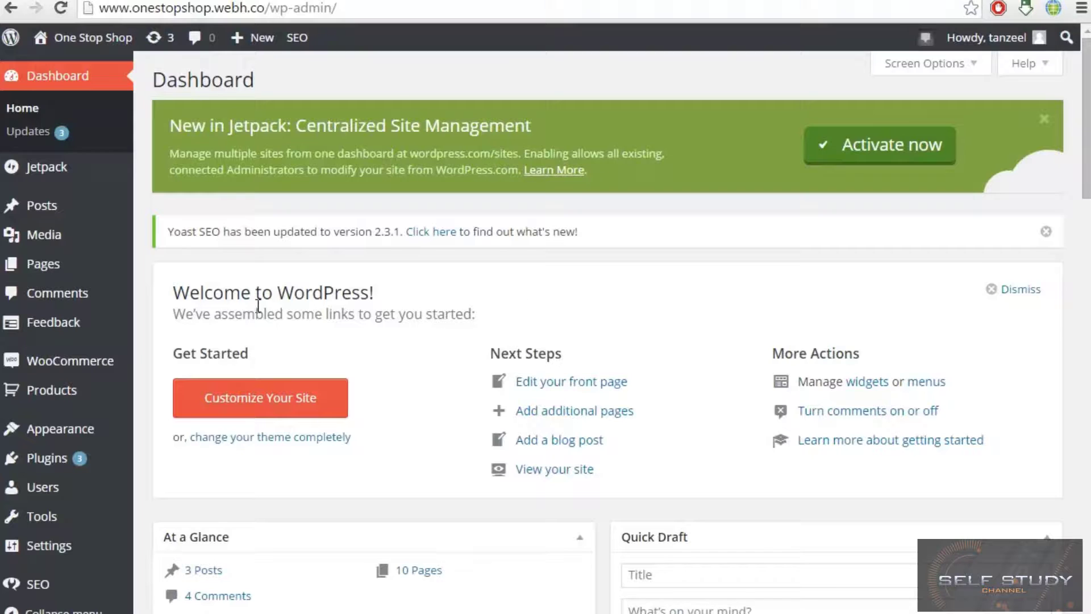
pyautogui.moveTo(189, 291); pyautogui.dragTo(557, 312)
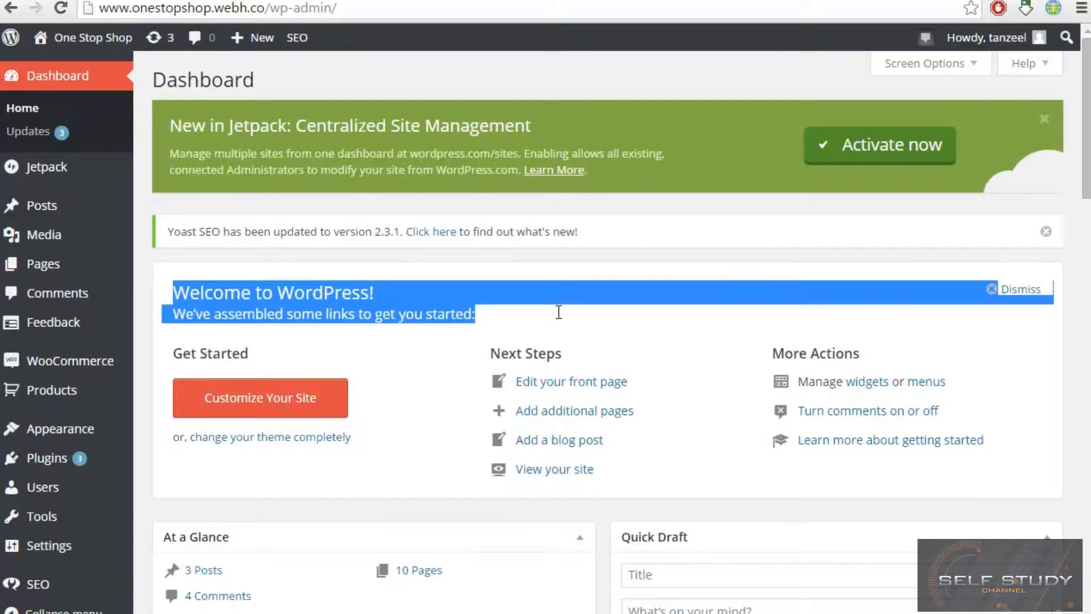
pyautogui.click(557, 312)
pyautogui.moveTo(16, 375)
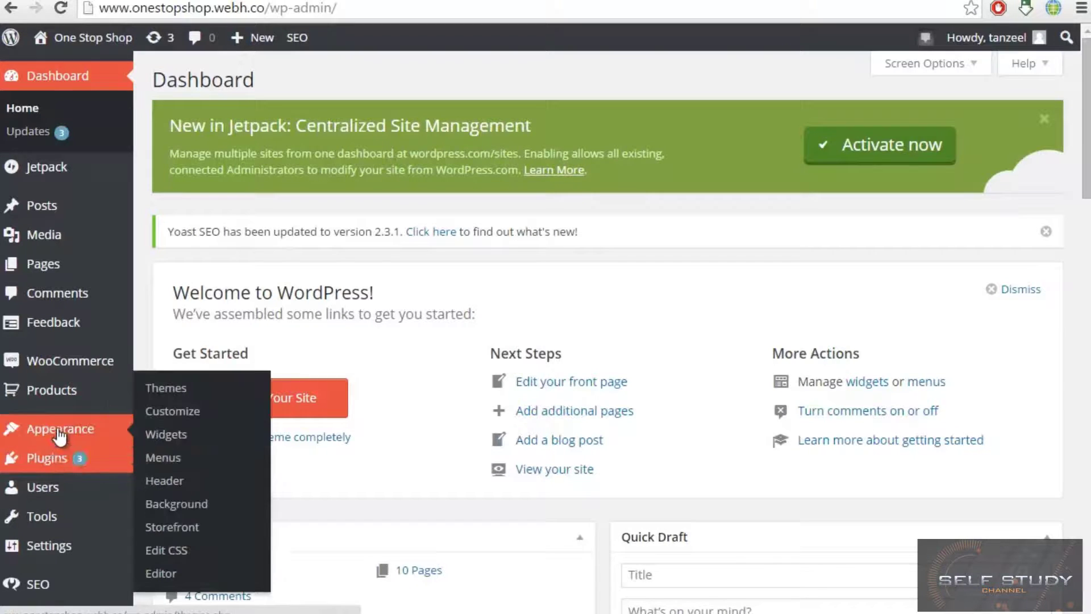
pyautogui.moveTo(74, 378)
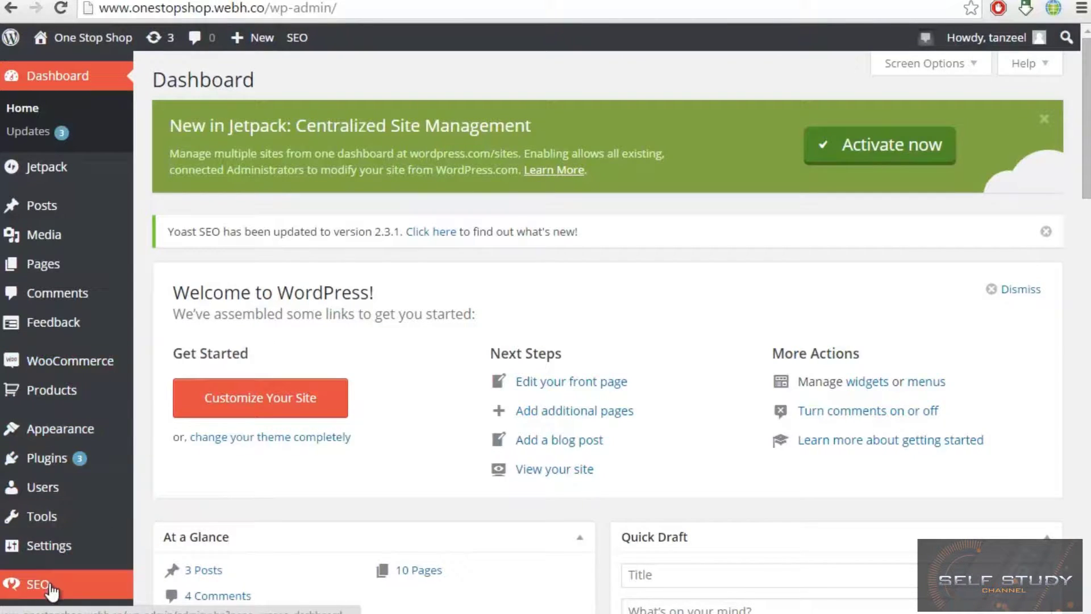
# Open the Webmaster Tools section of Yoast SEO's General Settings and follow its Google Search Console link
pyautogui.moveTo(48, 584)
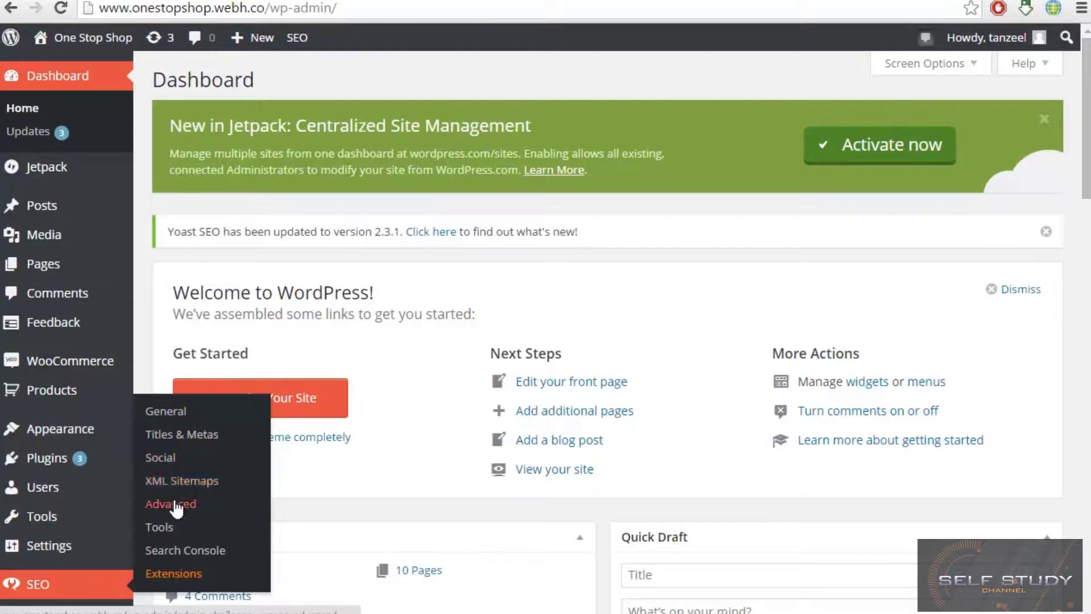
pyautogui.click(176, 407)
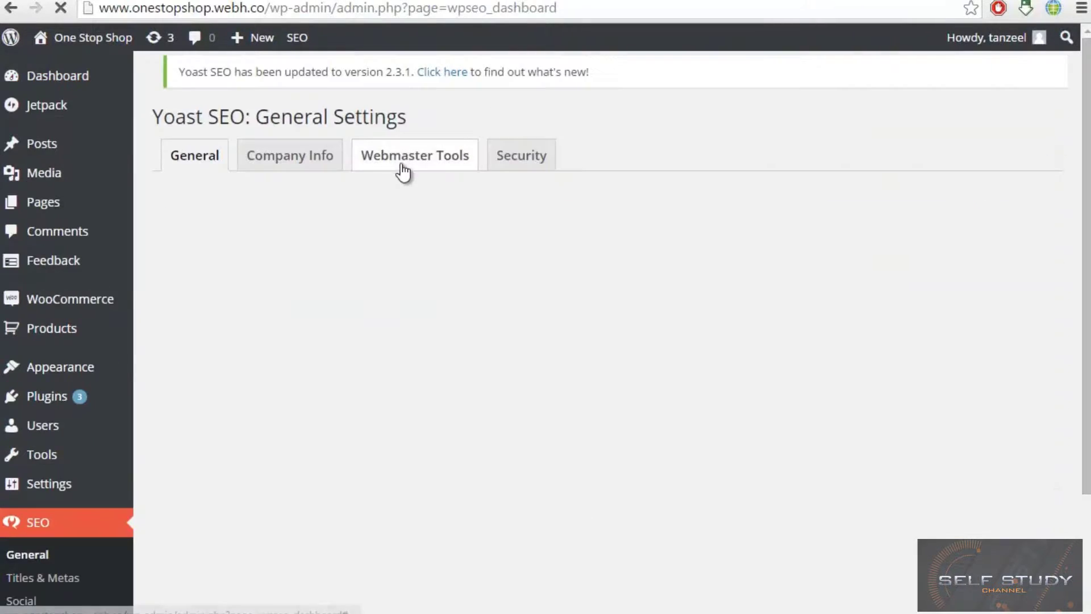
pyautogui.click(429, 162)
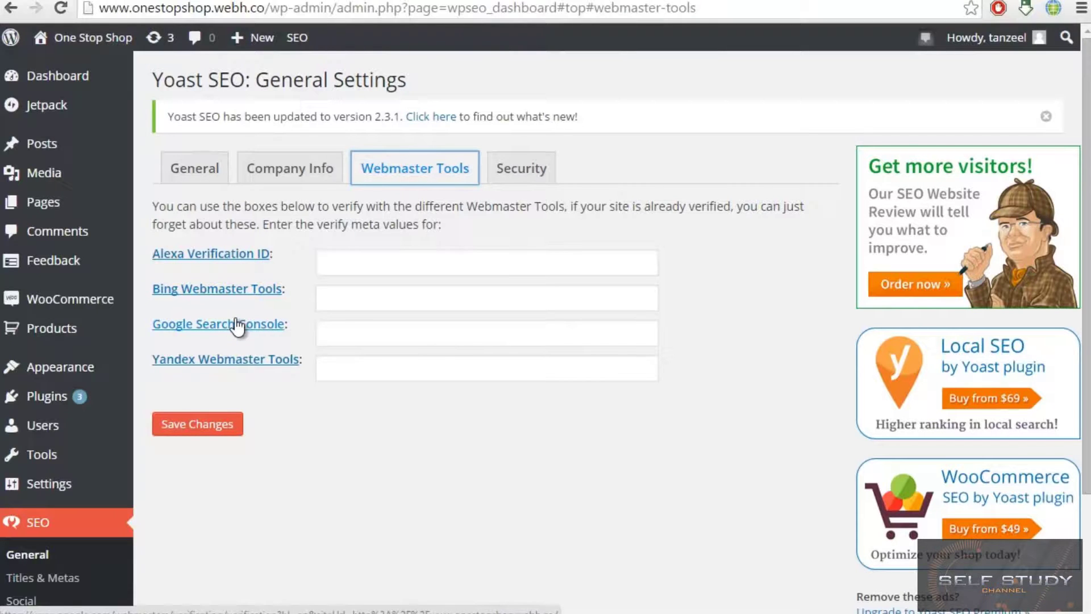
pyautogui.click(238, 325)
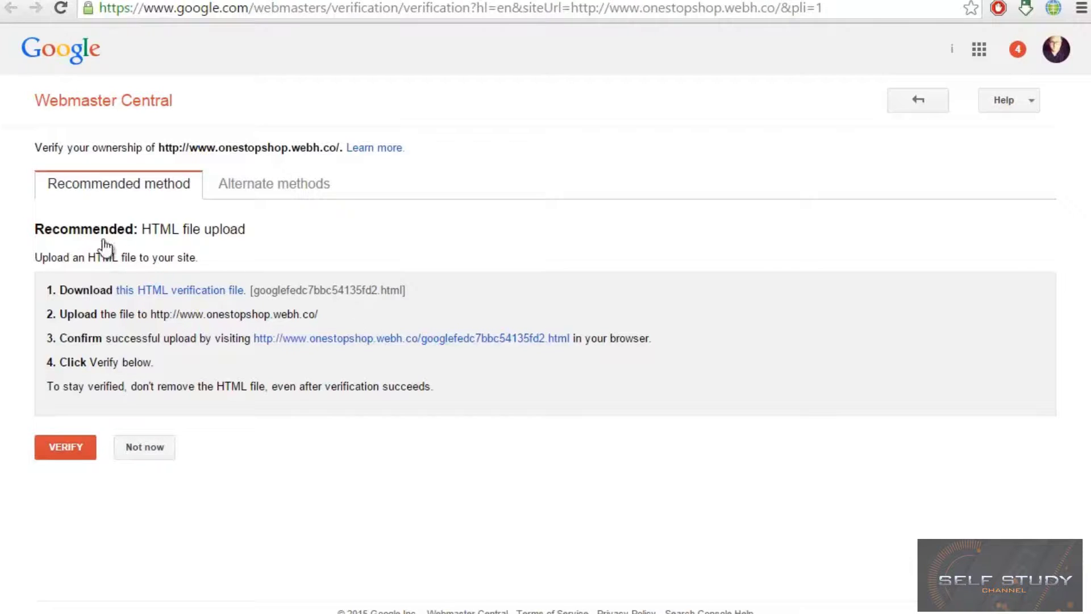
pyautogui.moveTo(42, 147); pyautogui.dragTo(339, 150)
pyautogui.click(339, 151)
pyautogui.click(298, 180)
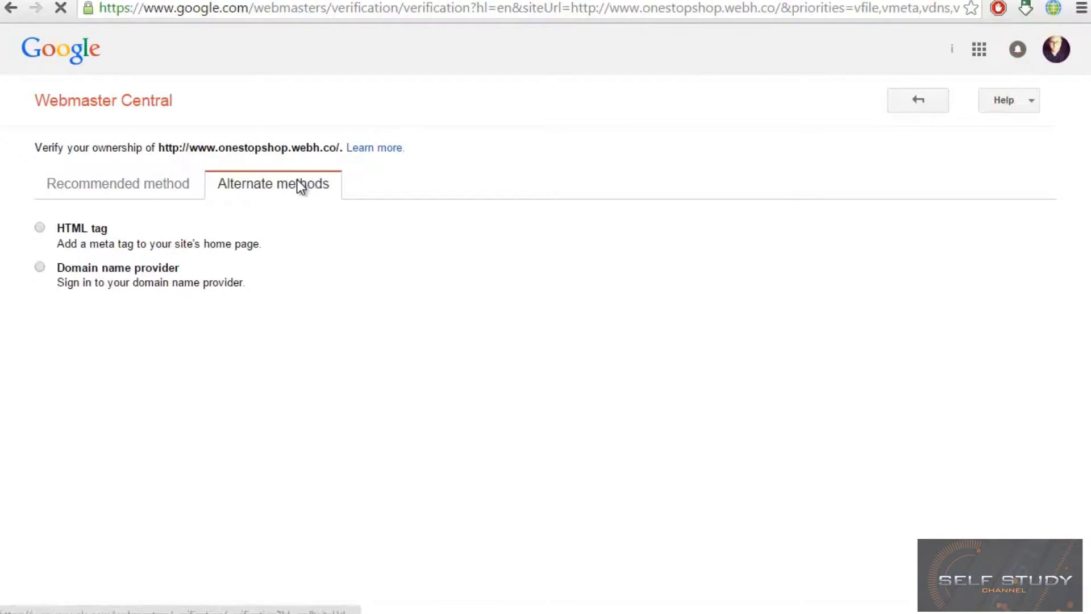
pyautogui.click(41, 227)
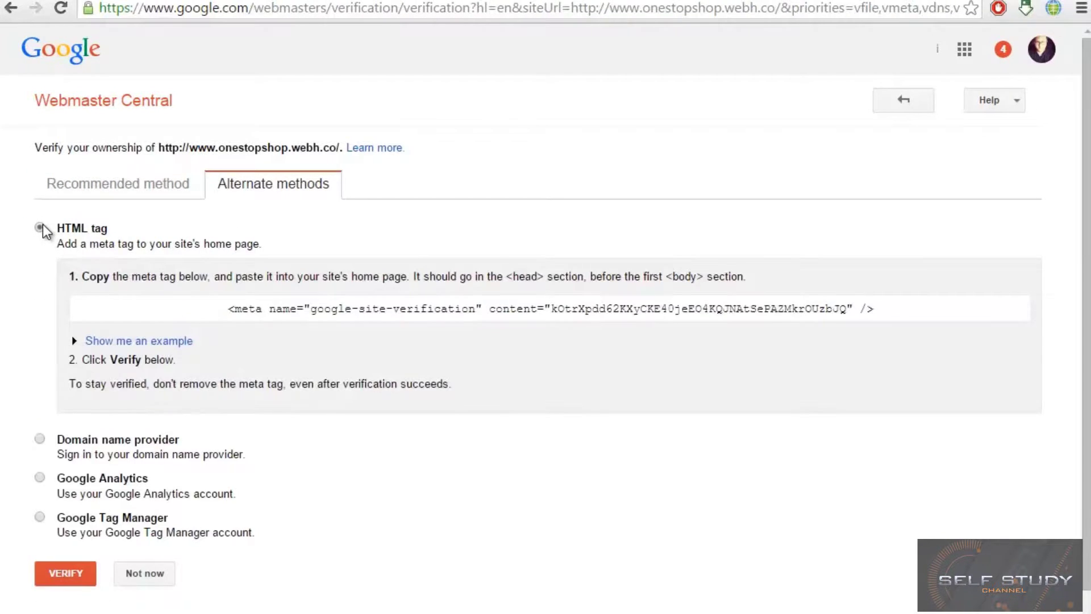
# Copy the verification meta tag, paste it into a new tab's address bar, and isolate the verification code from its content attribute
pyautogui.moveTo(552, 308); pyautogui.dragTo(848, 315)
pyautogui.click(696, 312)
pyautogui.hotkey('ctrl', 'c')
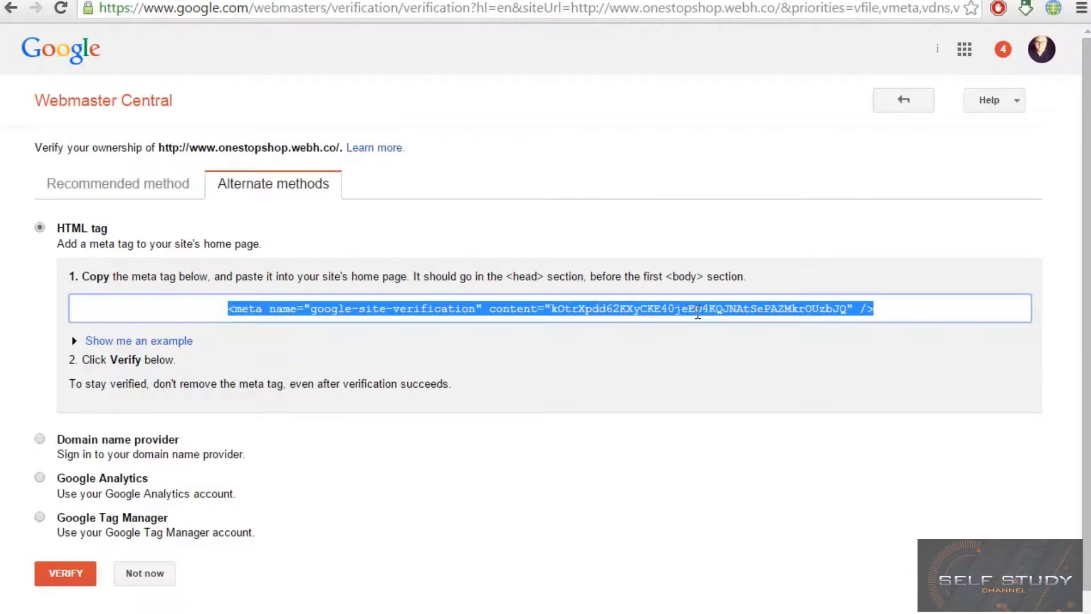
pyautogui.hotkey('ctrl', 't')
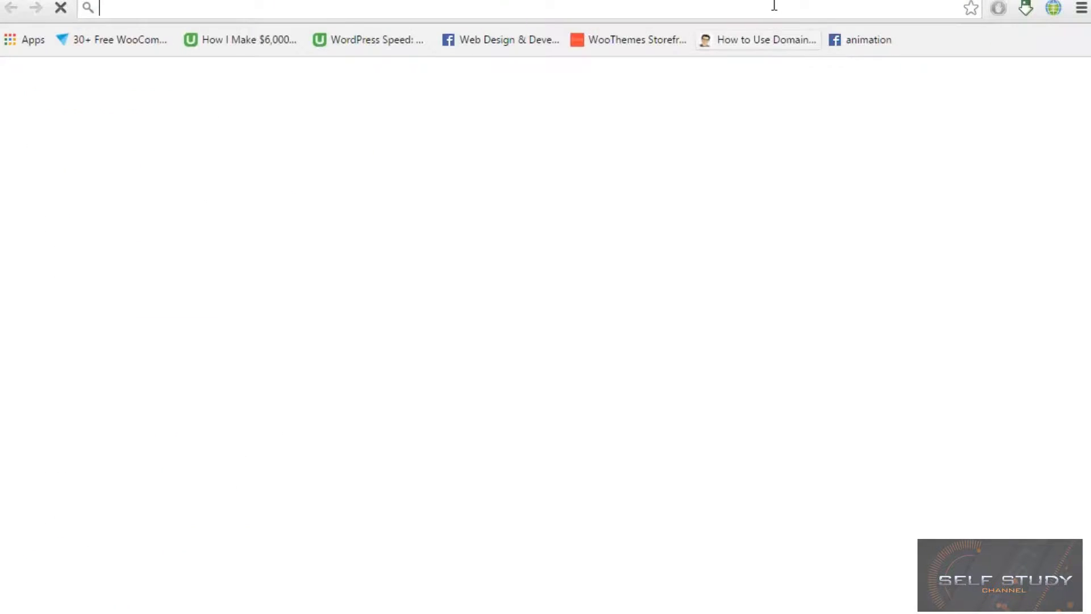
pyautogui.hotkey('ctrl', 'v')
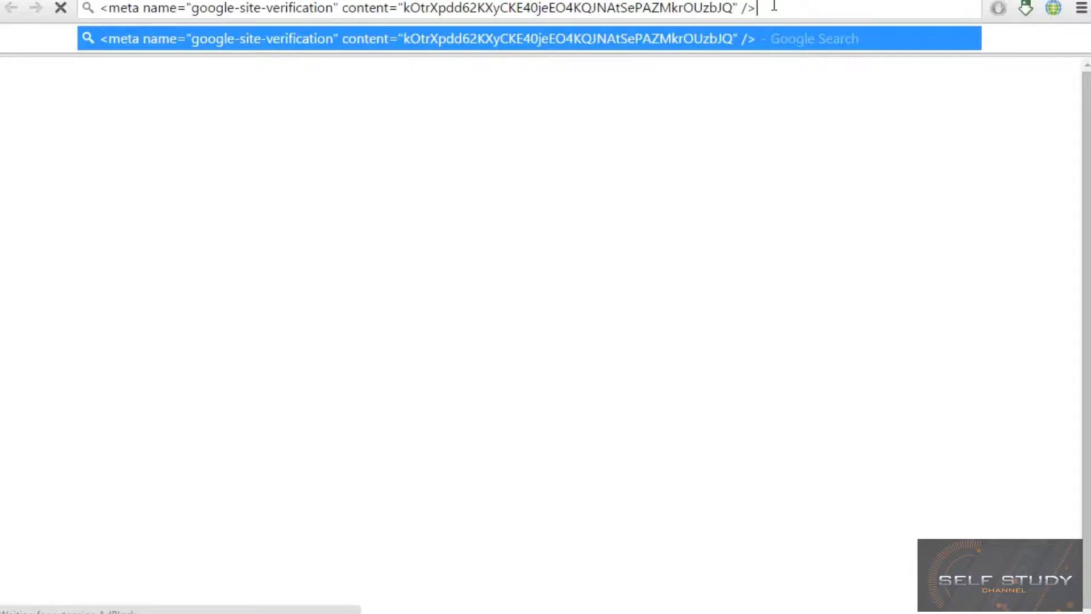
pyautogui.moveTo(403, 8); pyautogui.dragTo(735, 8)
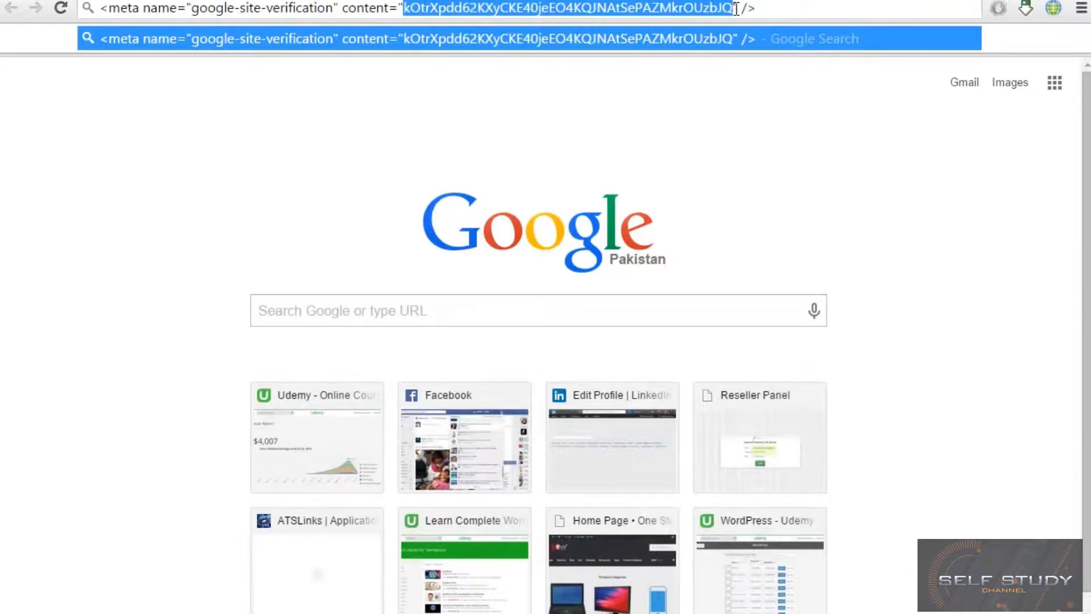
# Paste the site verification code into Yoast SEO's Google Search Console field and save the changes
pyautogui.hotkey('ctrl', 'Tab')
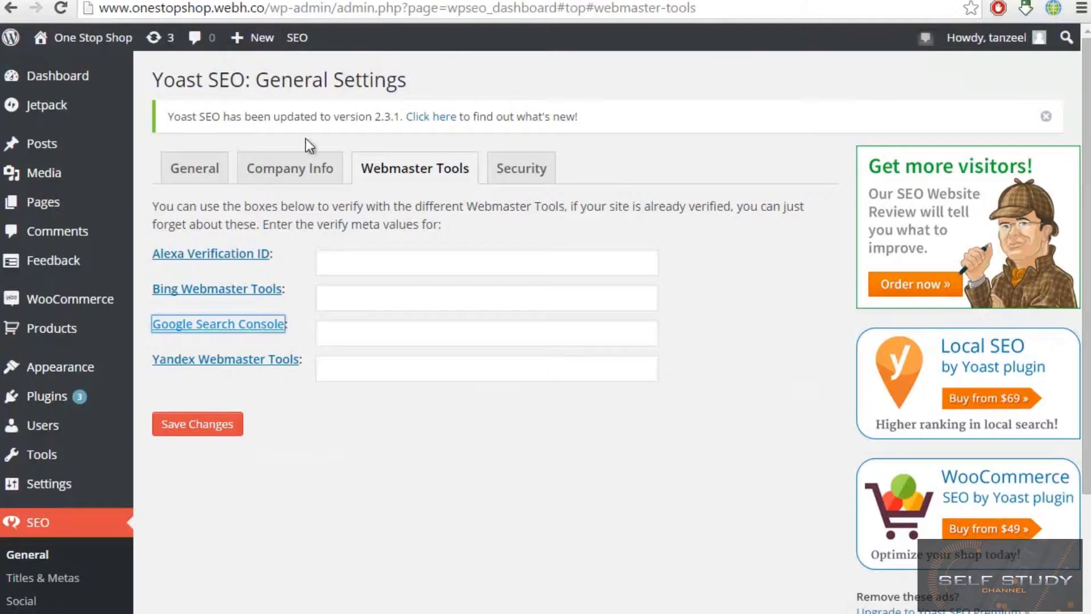
pyautogui.click(474, 325)
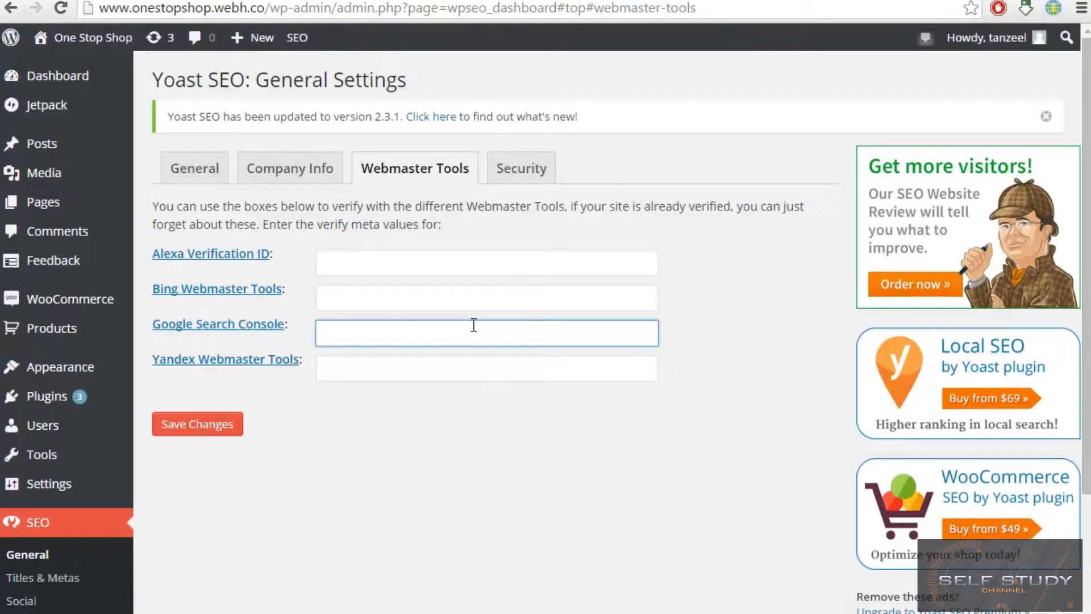
pyautogui.hotkey('ctrl', 'v')
pyautogui.click(192, 424)
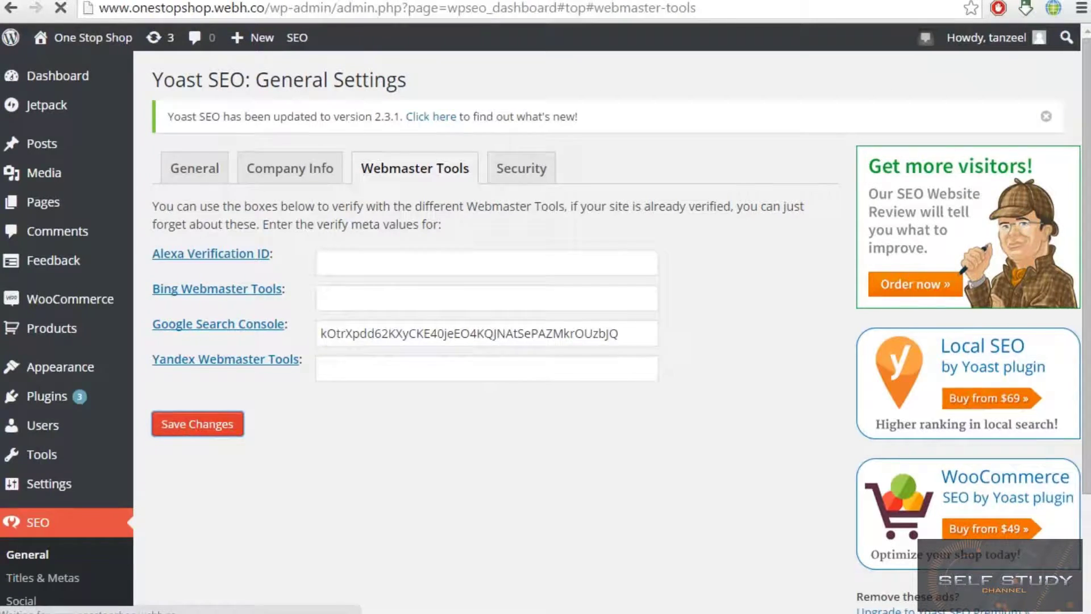
pyautogui.hotkey('ctrl', 'shift', 'Tab')
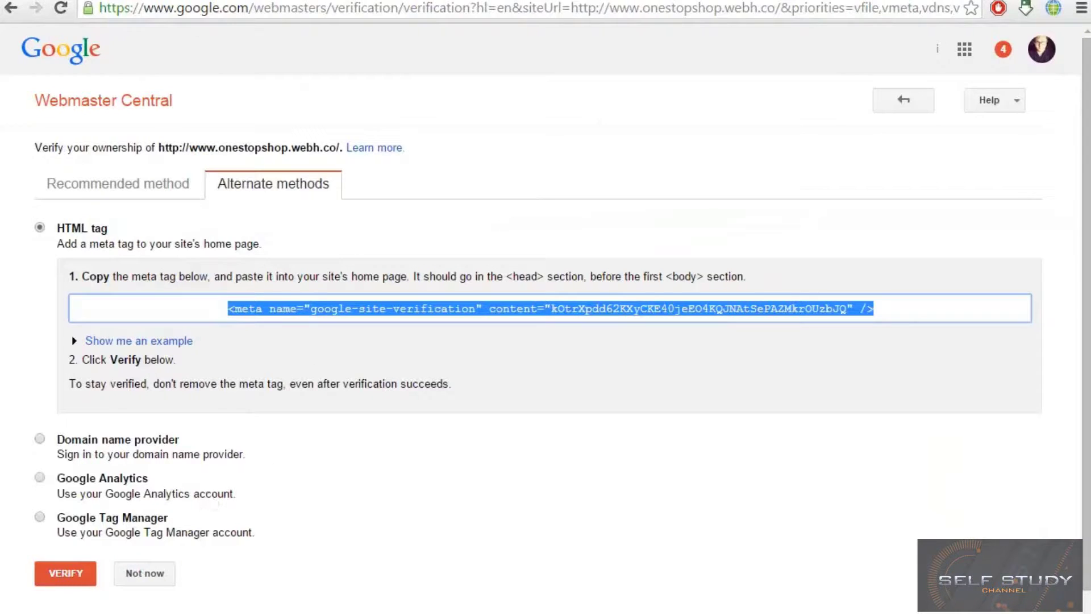
pyautogui.hotkey('ctrl', 'Tab')
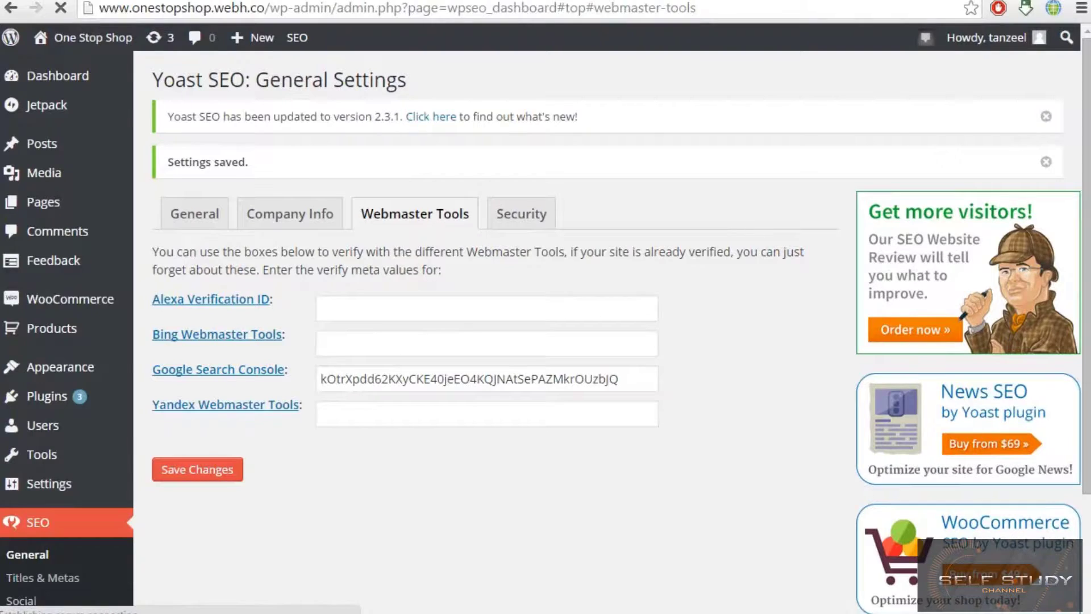
pyautogui.hotkey('ctrl', 'shift', 'Tab')
pyautogui.click(58, 568)
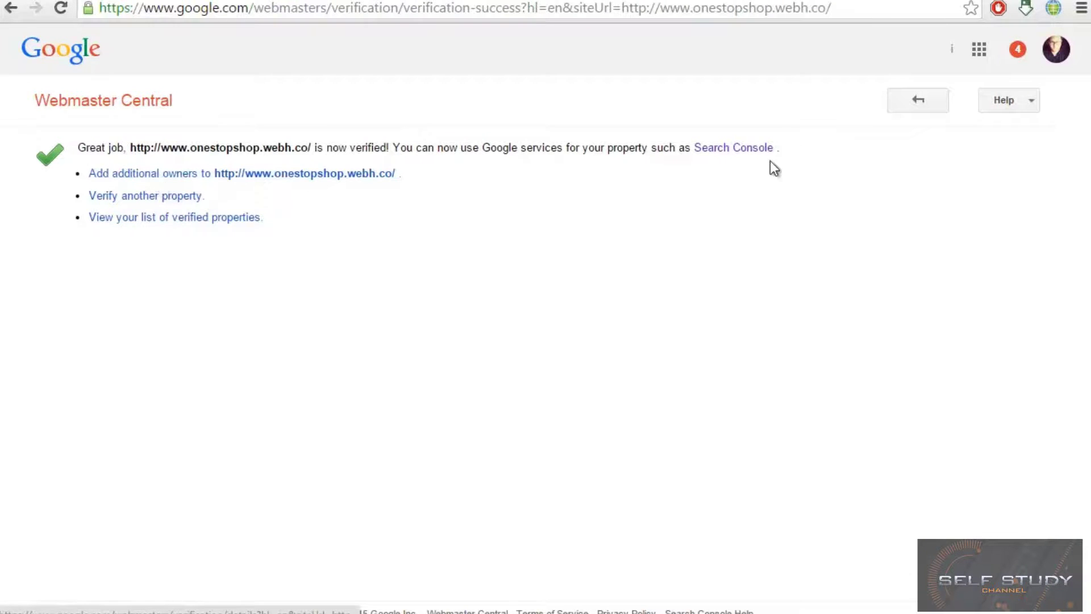
pyautogui.click(933, 101)
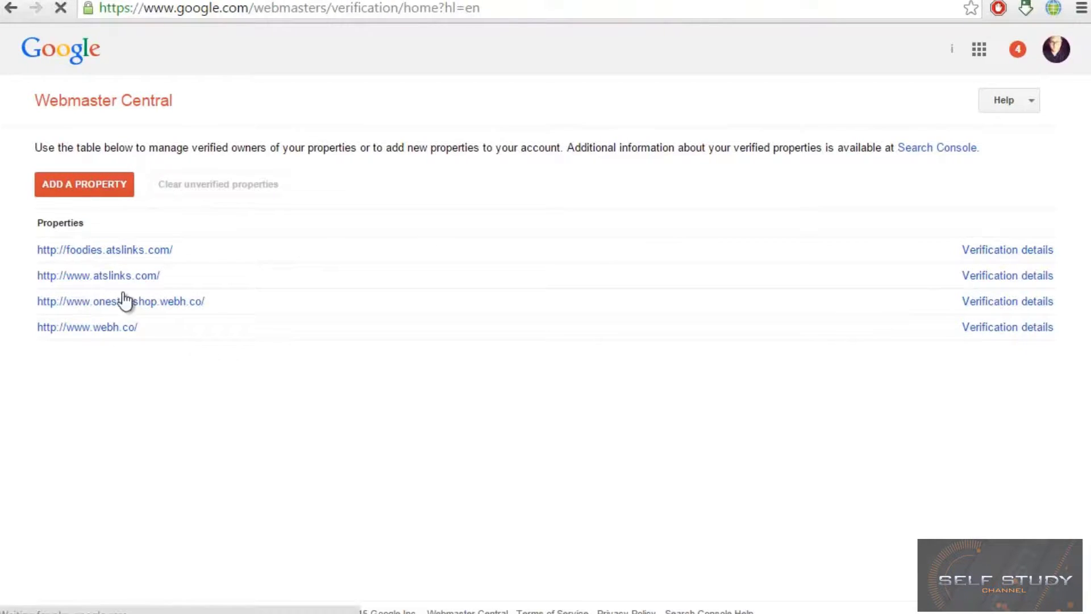
pyautogui.click(113, 105)
pyautogui.moveTo(485, 8); pyautogui.dragTo(331, 16)
pyautogui.press('BackSpace')
pyautogui.press('Return')
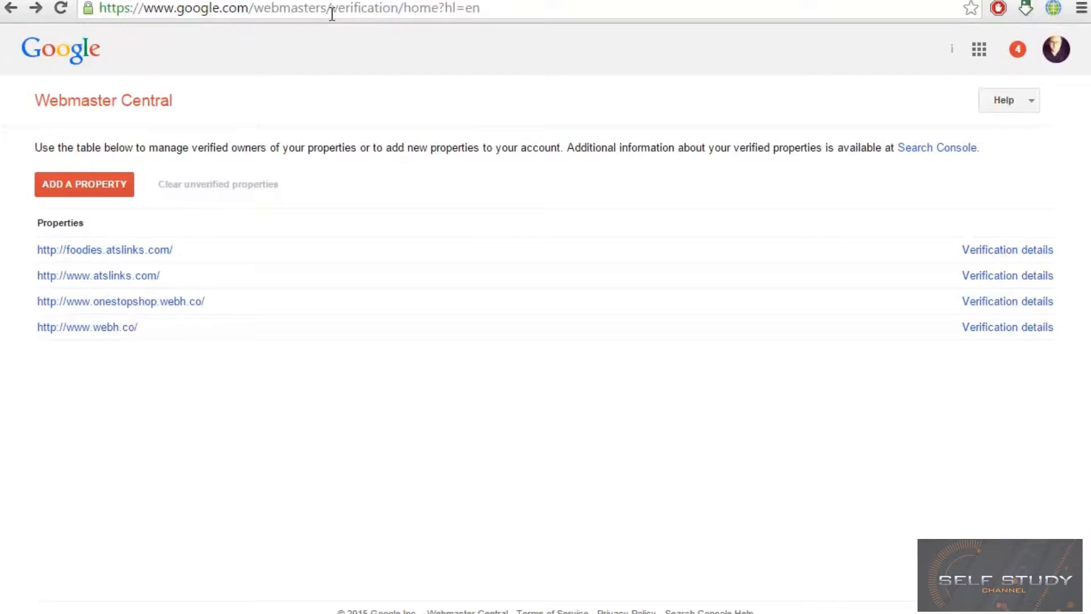
pyautogui.click(172, 306)
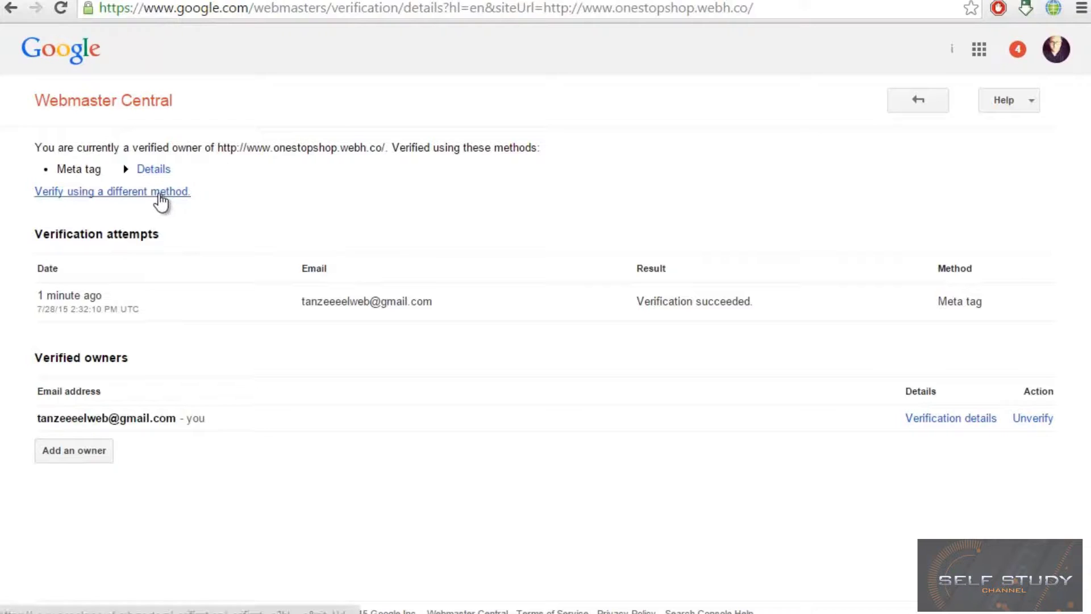
pyautogui.moveTo(774, 6); pyautogui.dragTo(333, 16)
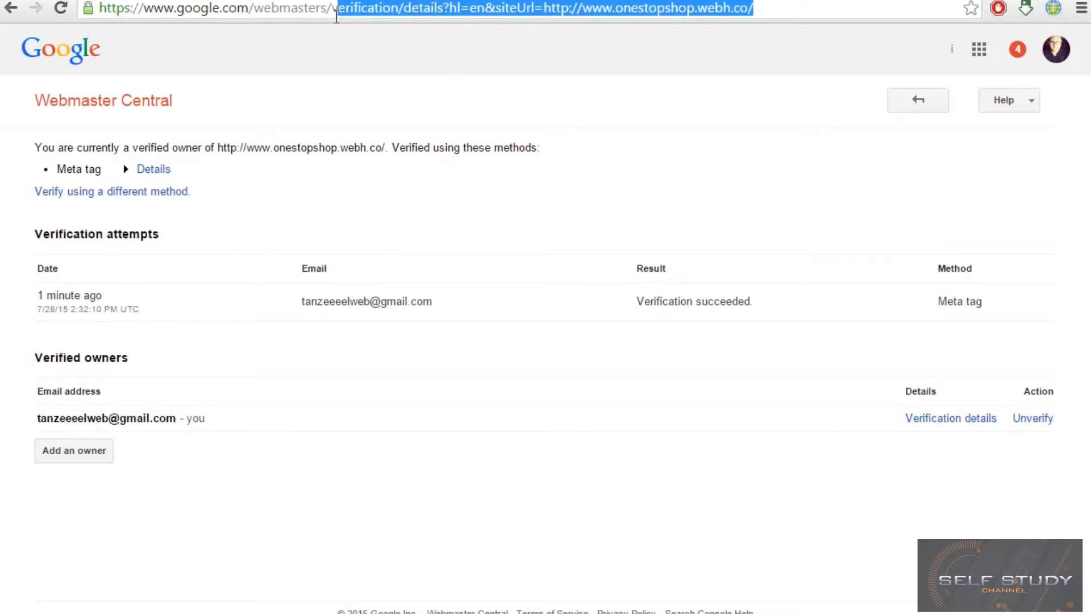
pyautogui.press('BackSpace')
pyautogui.press('Return')
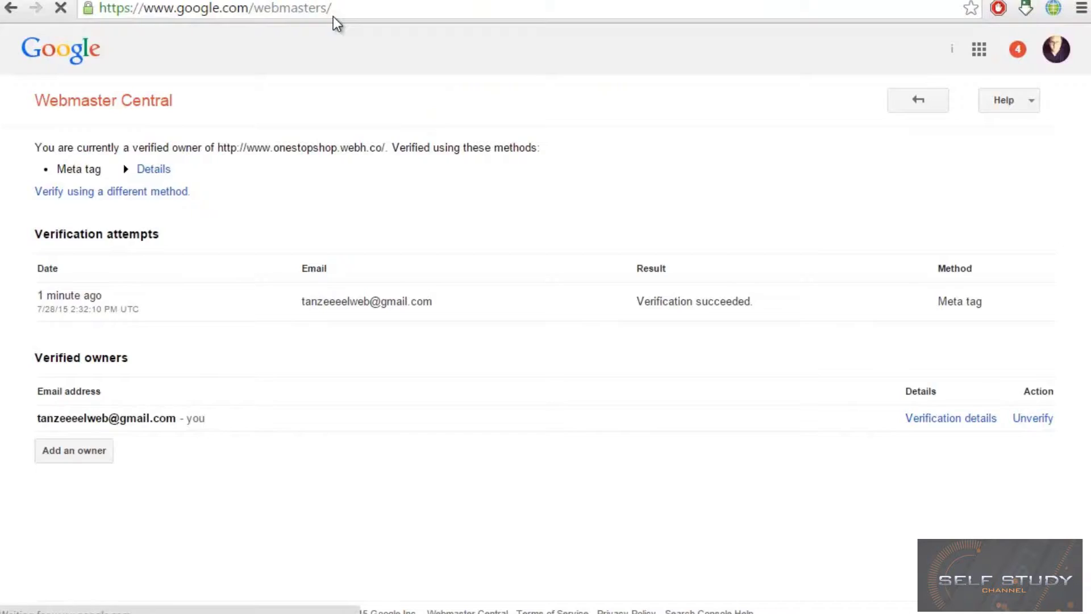
pyautogui.click(212, 276)
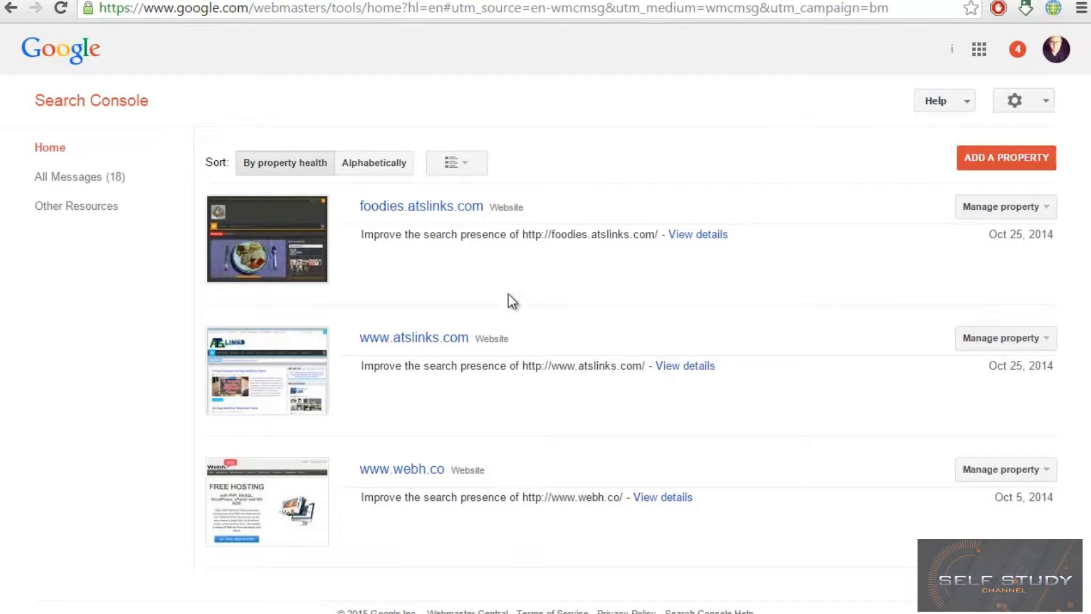
pyautogui.click(1006, 159)
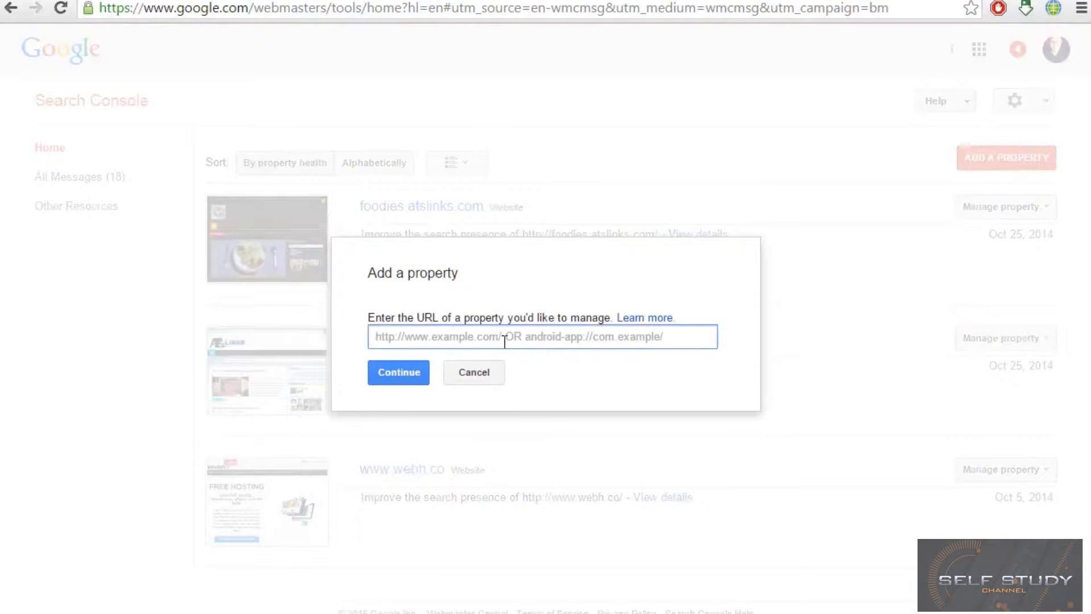
pyautogui.write('h')
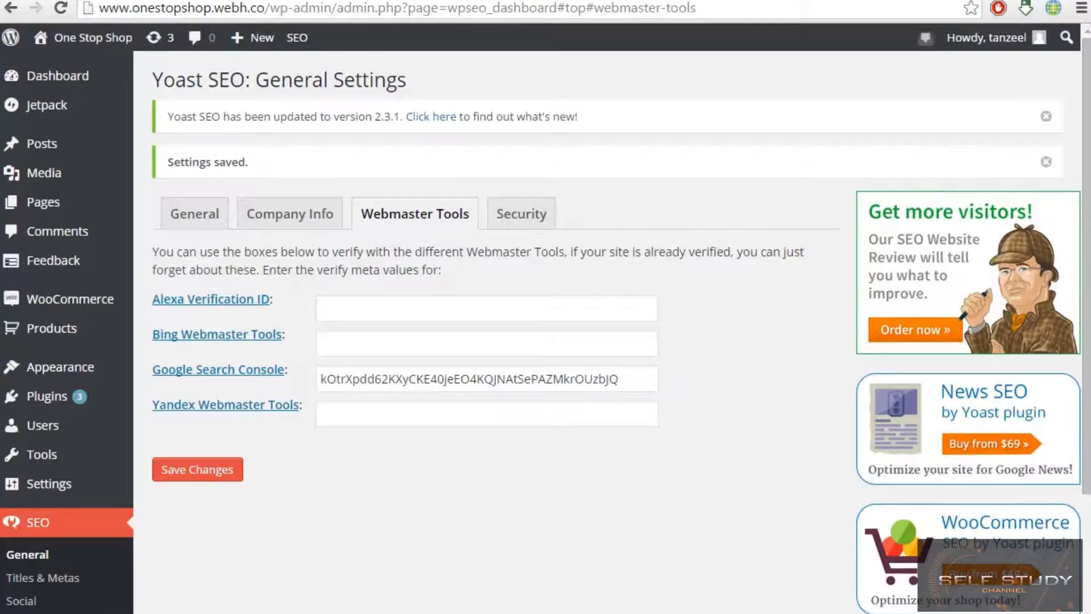
pyautogui.moveTo(45, 38)
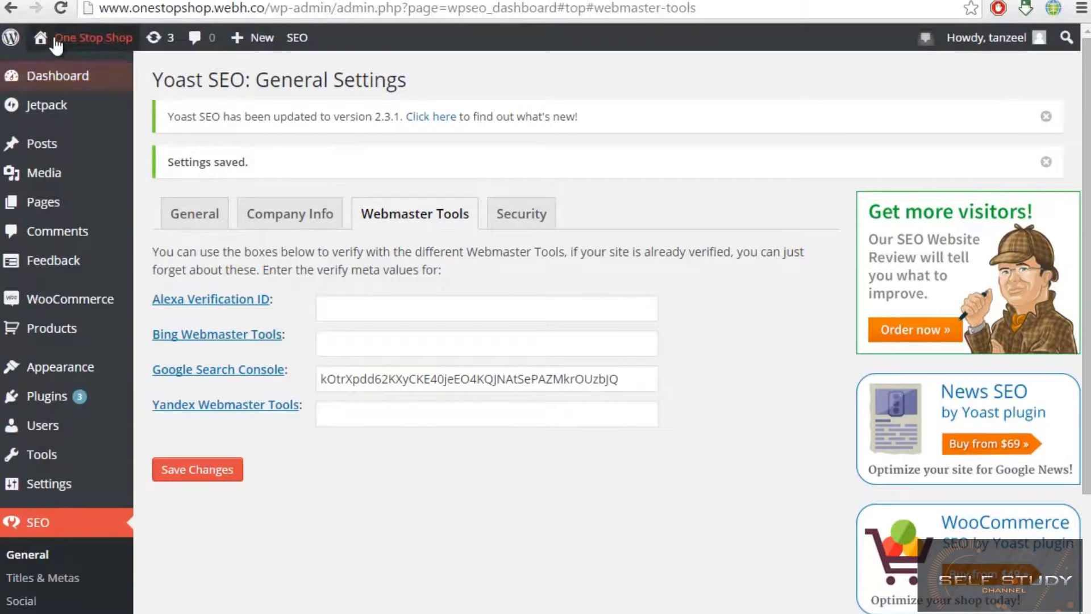
pyautogui.rightClick(60, 64)
pyautogui.click(93, 71)
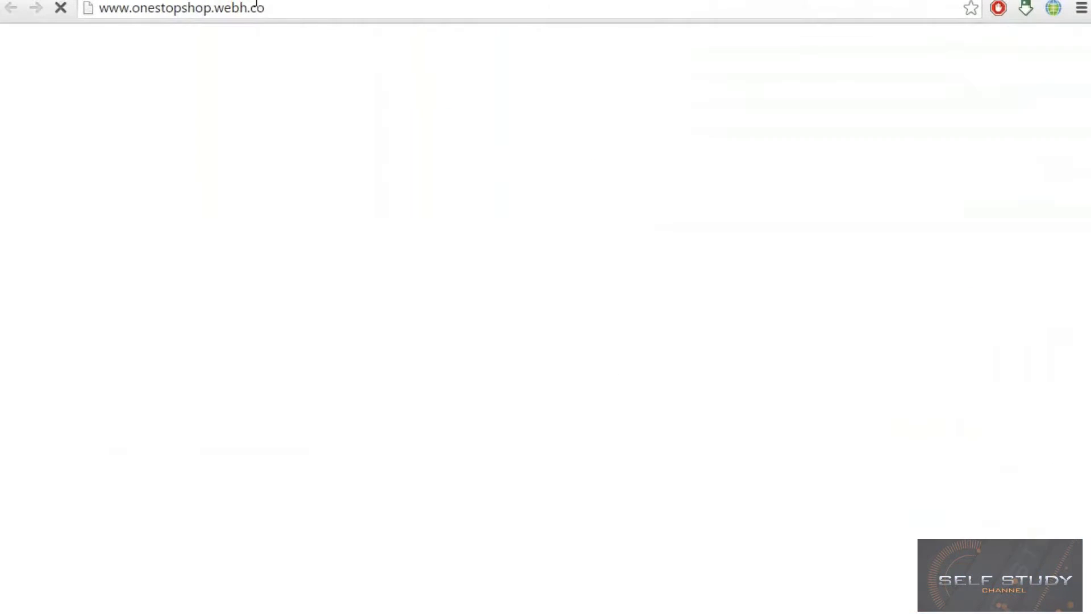
pyautogui.click(274, 8)
pyautogui.hotkey('ctrl', 'c')
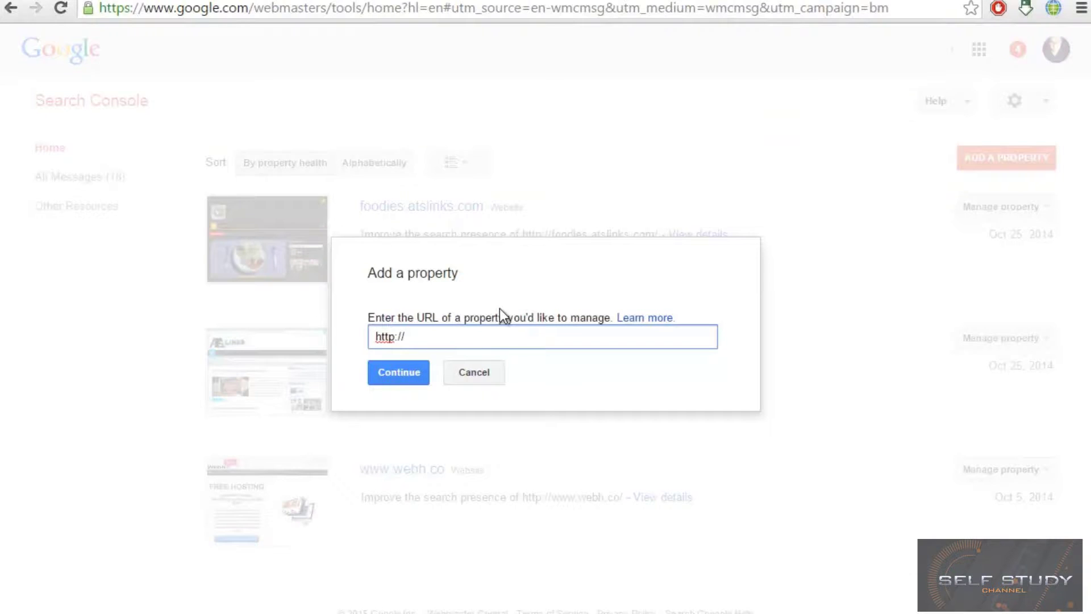
pyautogui.hotkey('ctrl', 'a')
pyautogui.hotkey('ctrl', 'v')
pyautogui.click(414, 373)
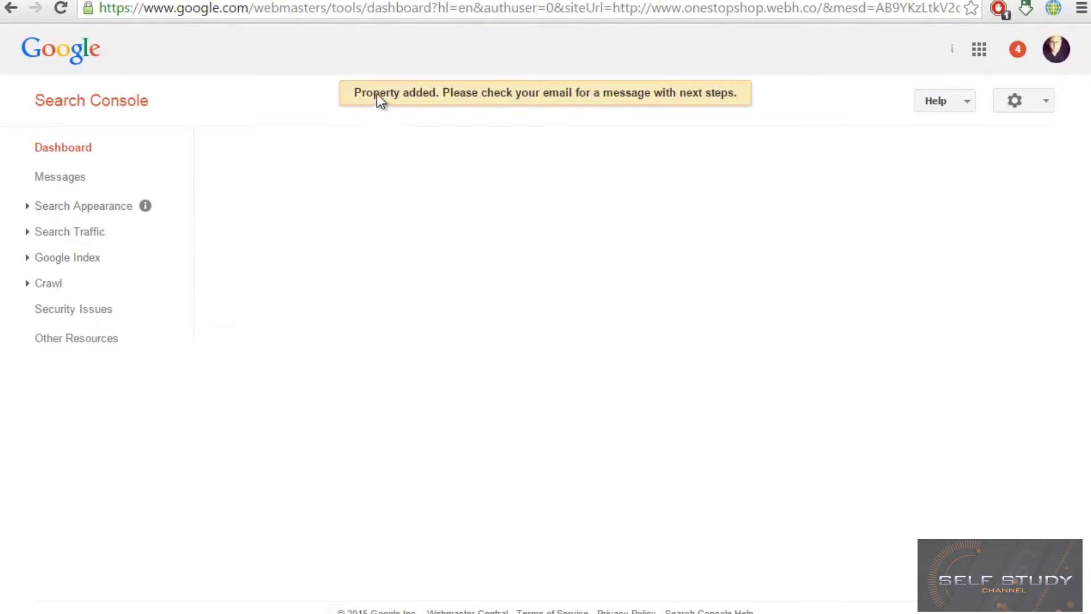
# Review the new property's dashboard and check the list of properties in the account
pyautogui.moveTo(365, 92); pyautogui.dragTo(724, 160)
pyautogui.click(724, 160)
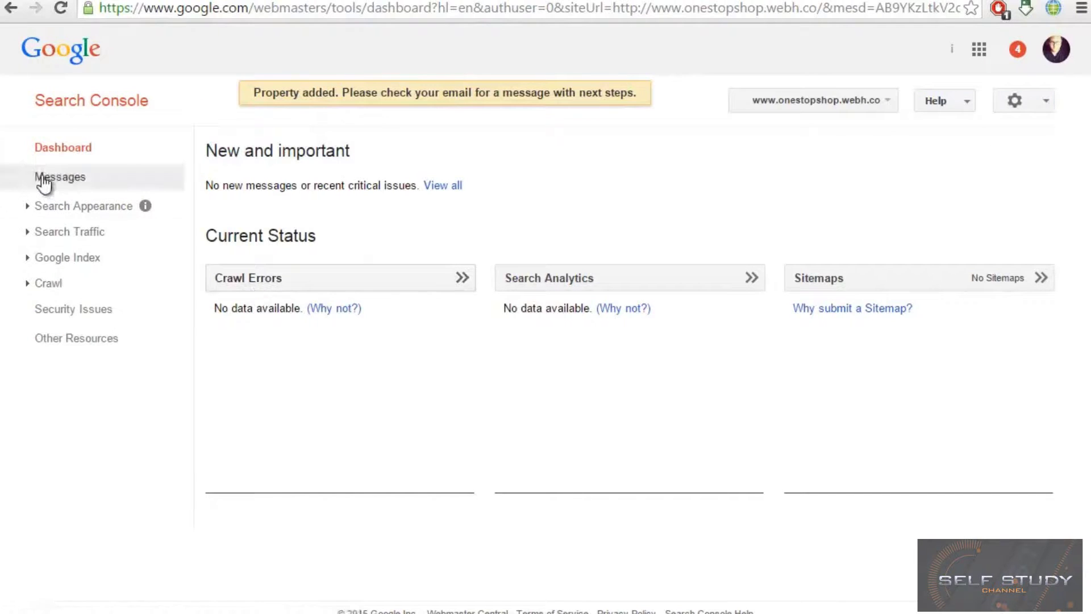
pyautogui.moveTo(199, 146); pyautogui.dragTo(552, 163)
pyautogui.click(553, 163)
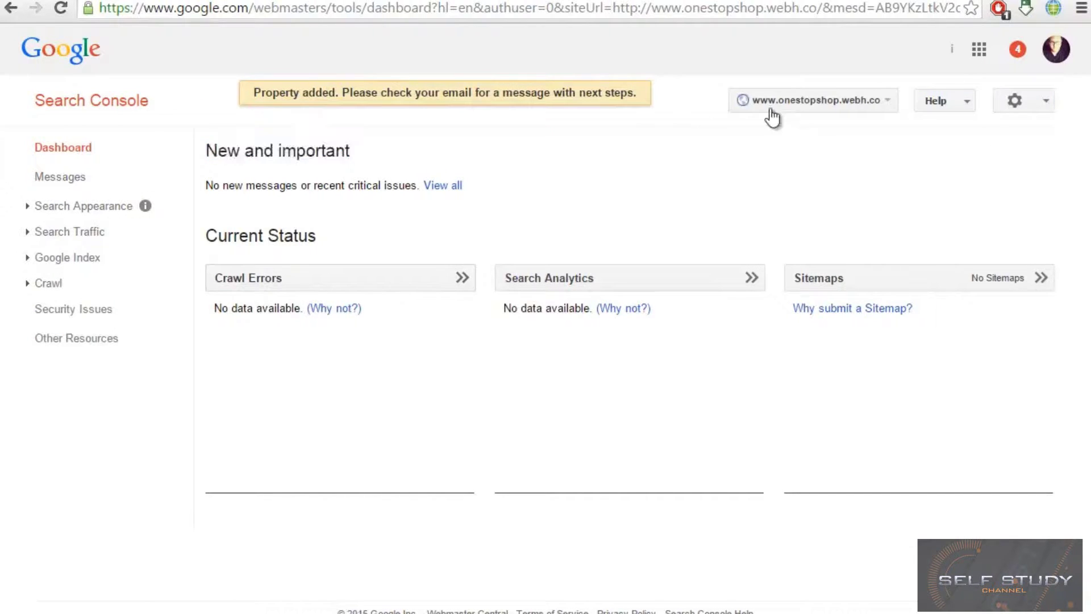
pyautogui.click(855, 111)
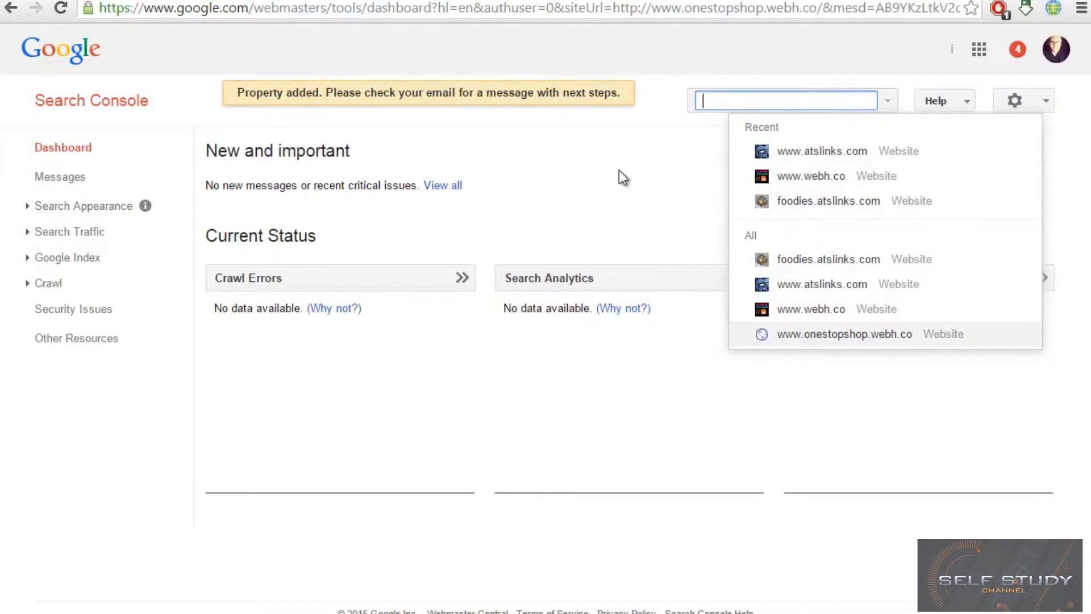
pyautogui.click(531, 120)
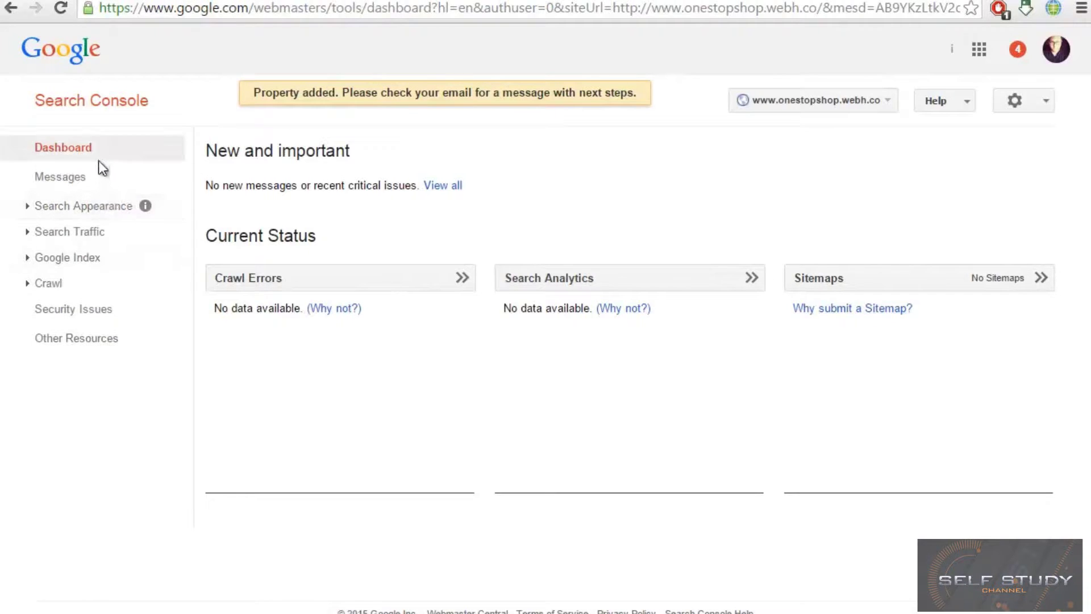
# Look through the search and index sections of the property and open the Sitemaps page under Crawl
pyautogui.click(88, 207)
pyautogui.click(87, 207)
pyautogui.click(35, 230)
pyautogui.click(35, 230)
pyautogui.click(42, 258)
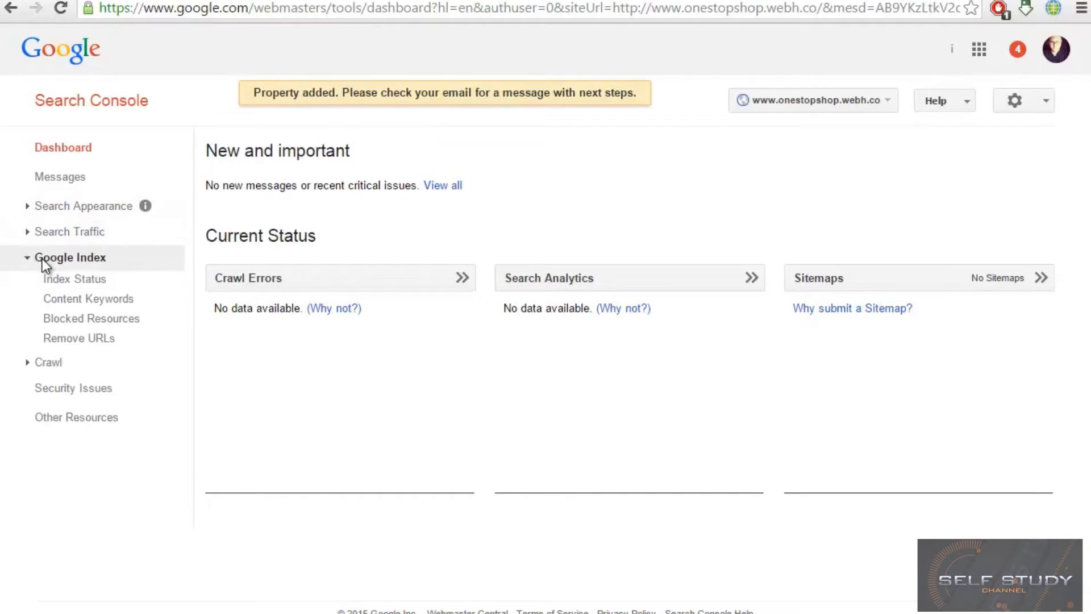
pyautogui.click(42, 258)
pyautogui.click(46, 283)
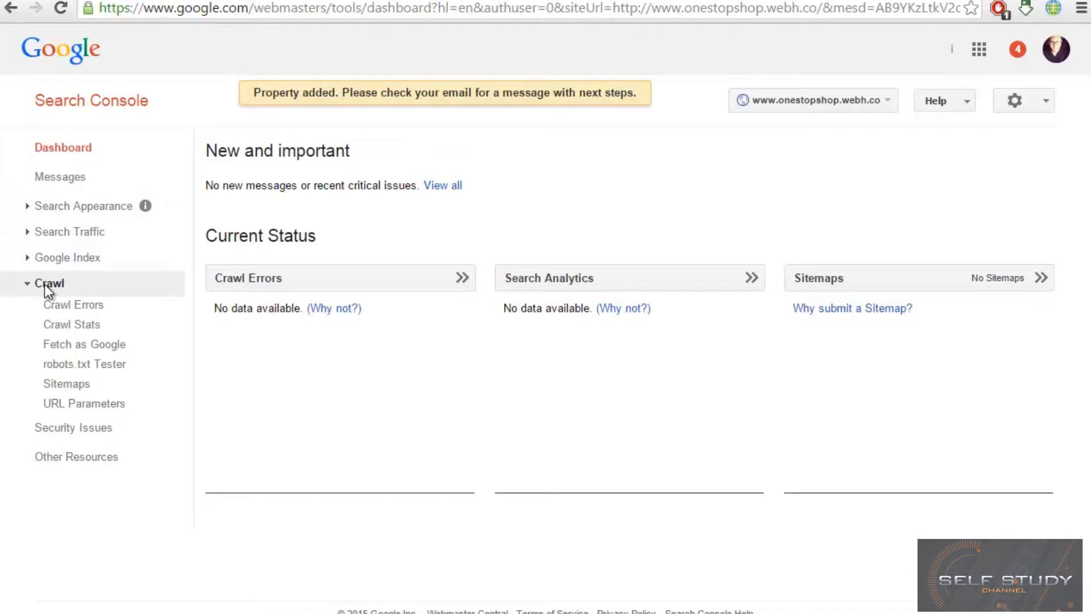
pyautogui.click(80, 368)
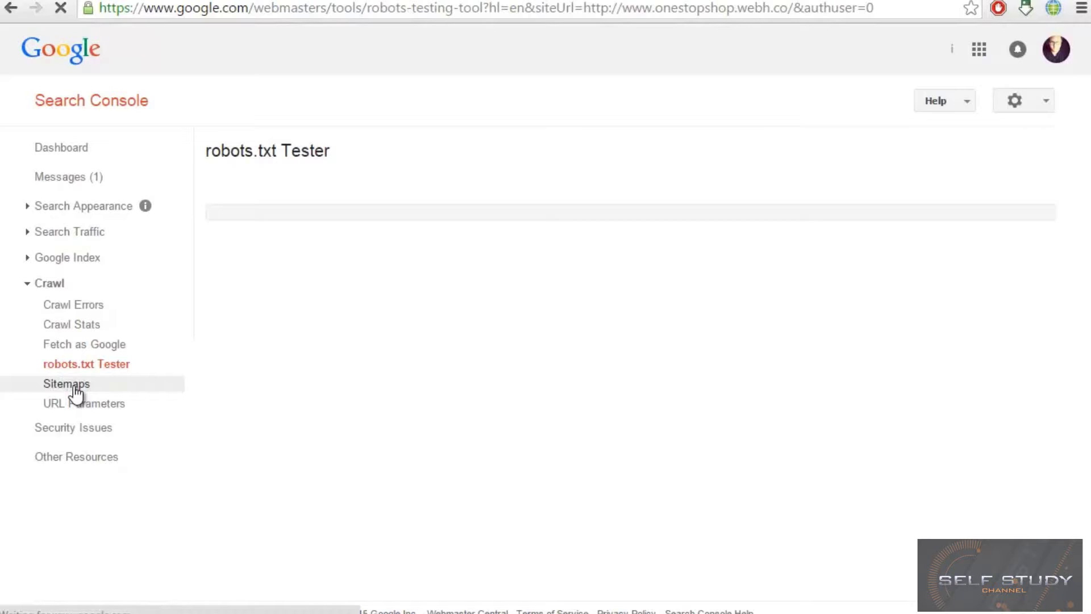
pyautogui.click(69, 383)
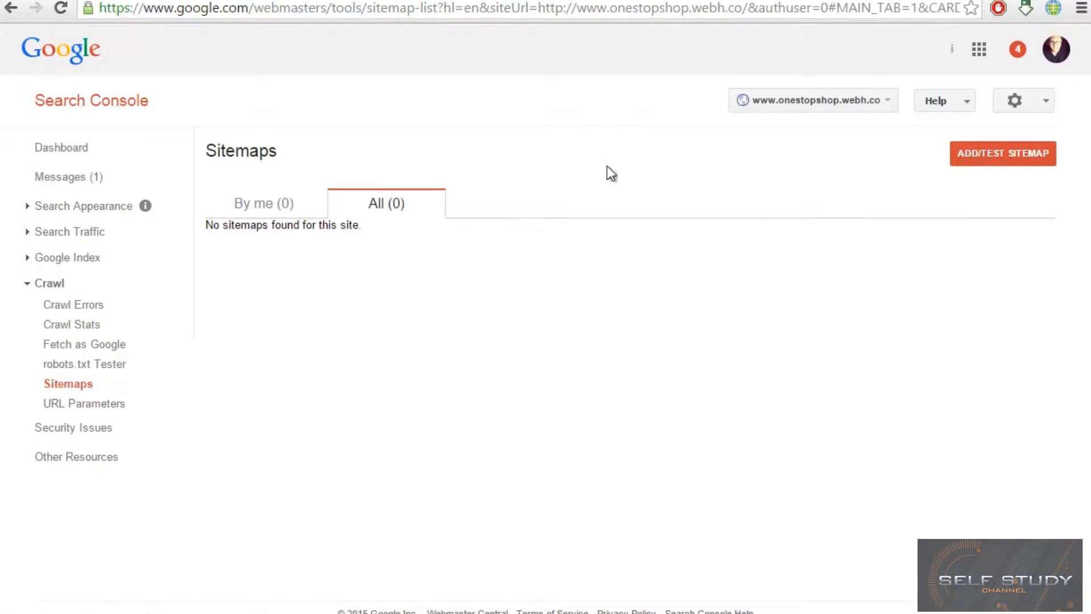
# Start adding a sitemap, and open the site's sitemap_index.xml from Yoast SEO's XML Sitemaps settings in WordPress
pyautogui.click(1018, 158)
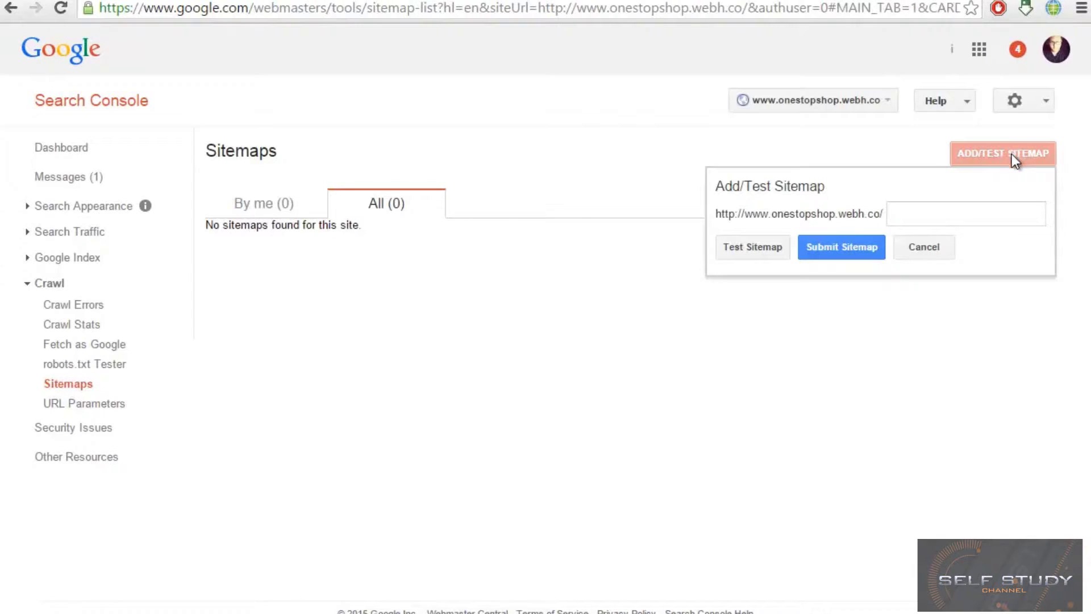
pyautogui.click(947, 212)
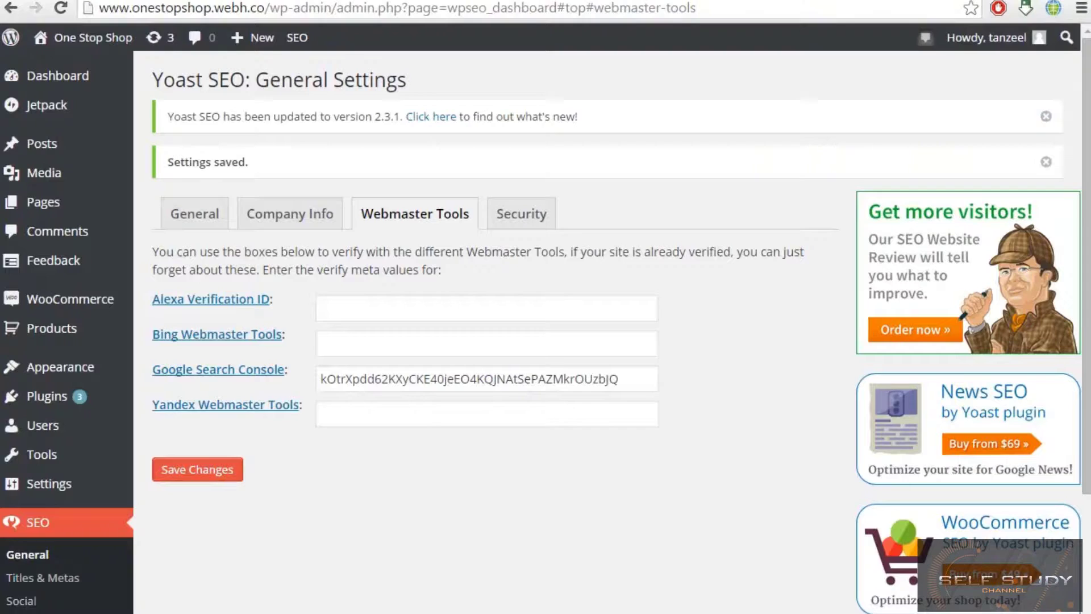
pyautogui.scroll(-2, 73, 514)
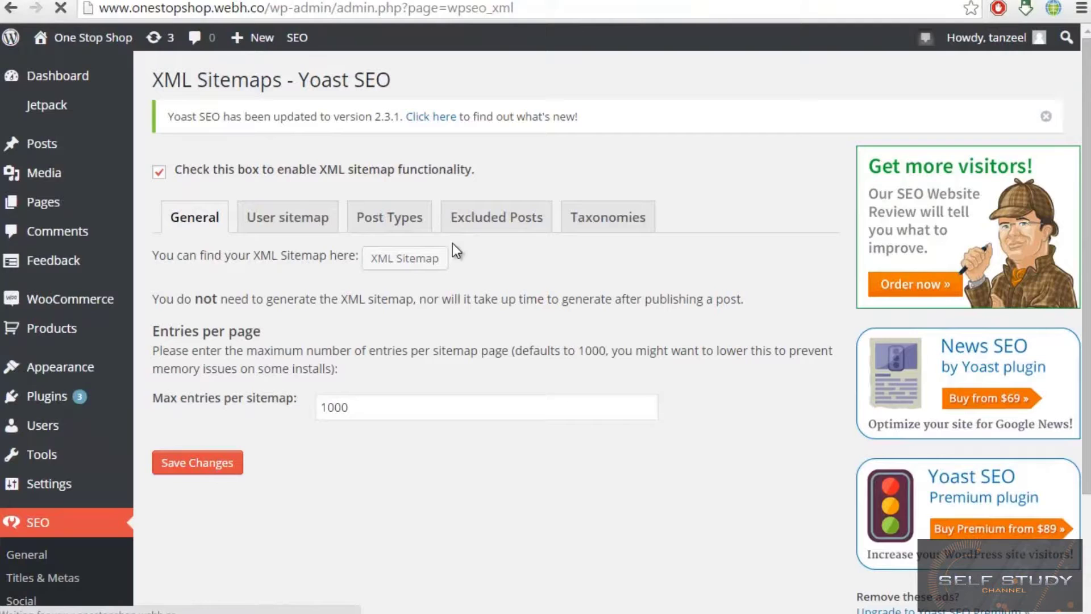
pyautogui.rightClick(401, 259)
pyautogui.click(444, 266)
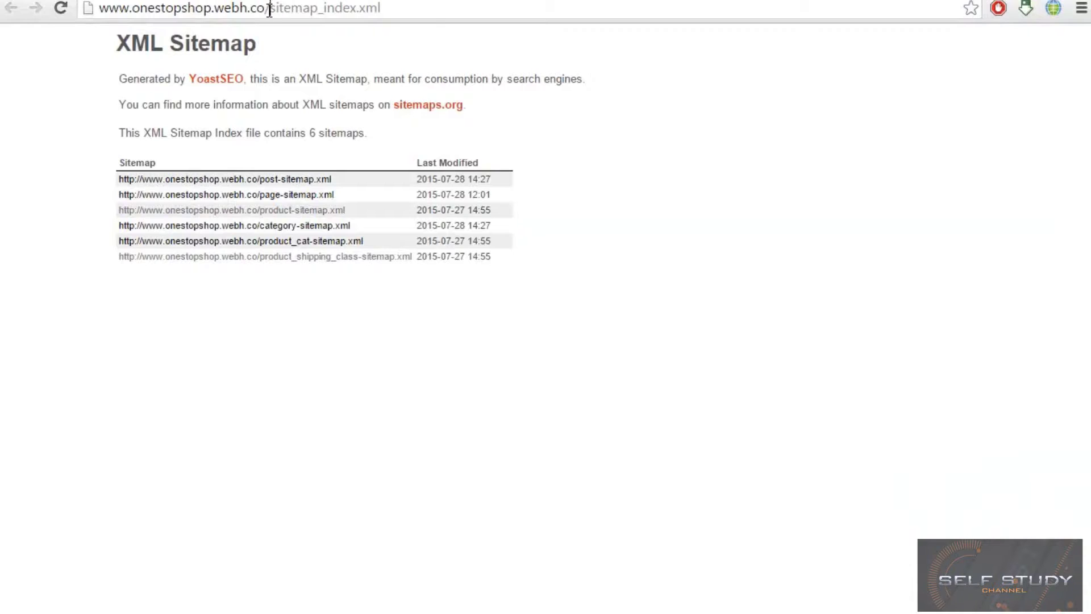
pyautogui.moveTo(269, 10); pyautogui.dragTo(438, 1)
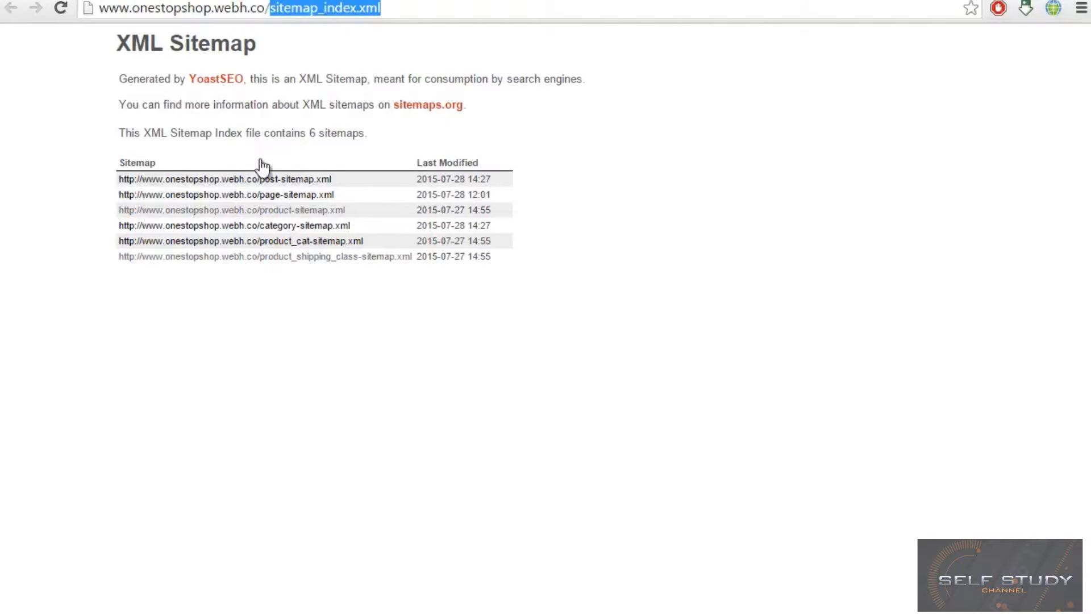
# Open the post sitemap from the sitemap index in a new tab and copy its file name, post-sitemap.xml
pyautogui.rightClick(250, 180)
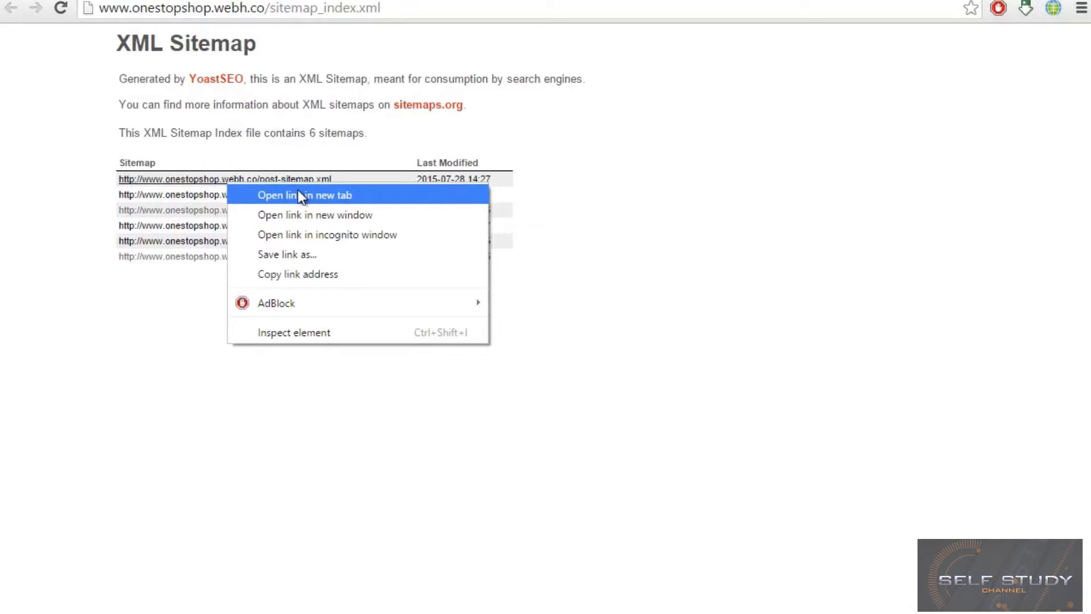
pyautogui.click(297, 190)
pyautogui.click(250, 178)
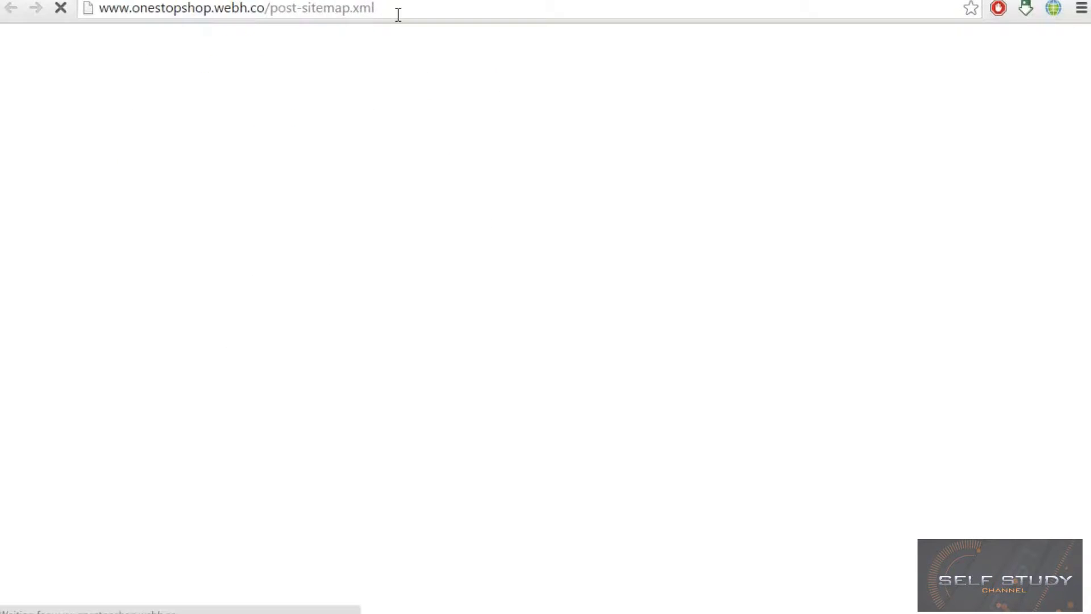
pyautogui.moveTo(375, 8); pyautogui.dragTo(274, 21)
pyautogui.hotkey('ctrl', 'c')
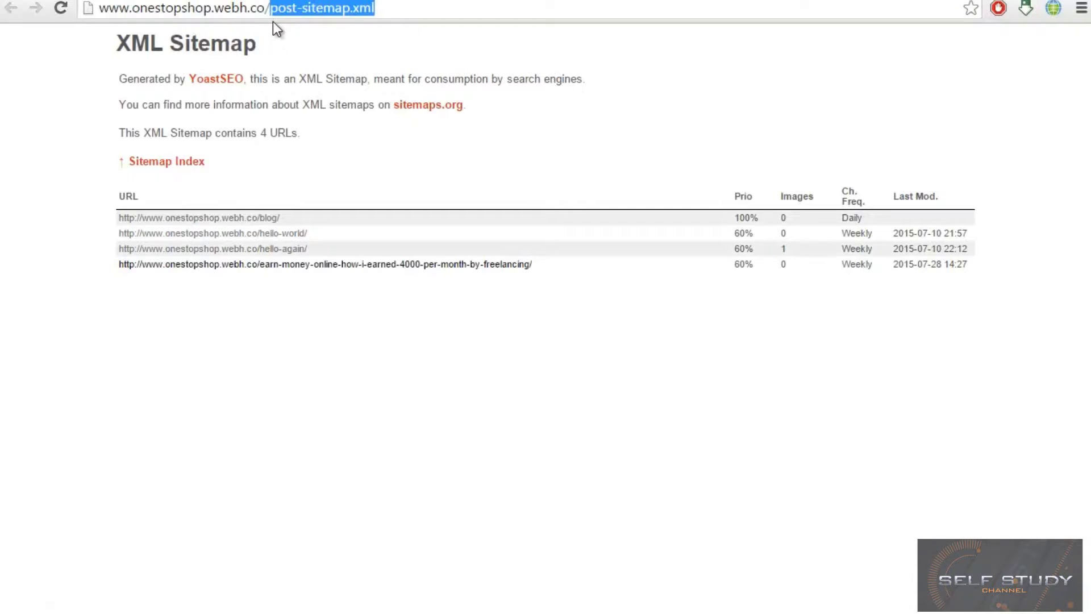
pyautogui.hotkey('alt', 'Left')
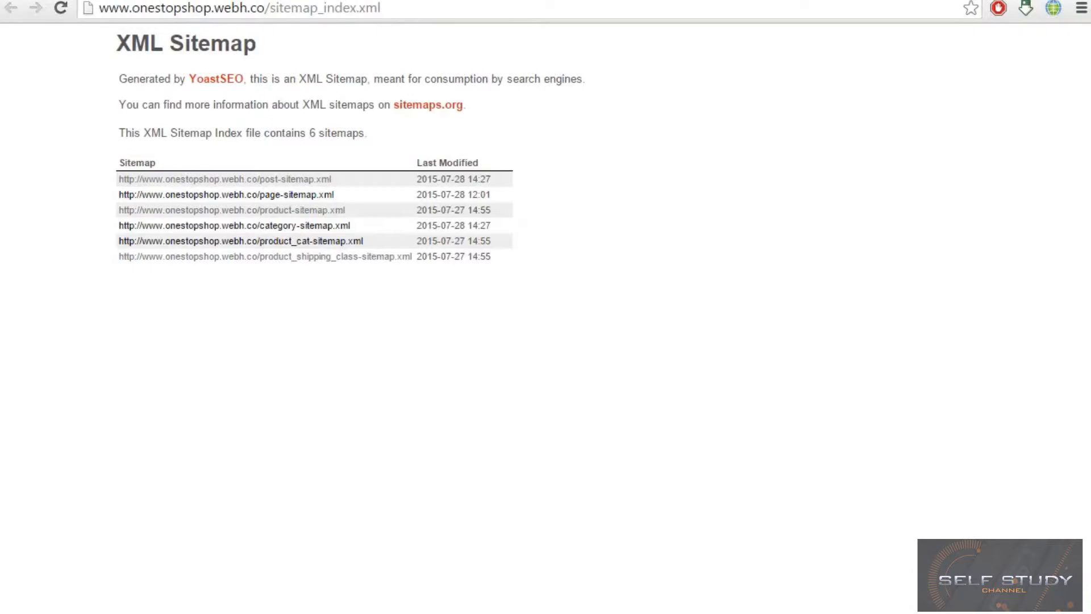
pyautogui.hotkey('ctrl', 'Tab')
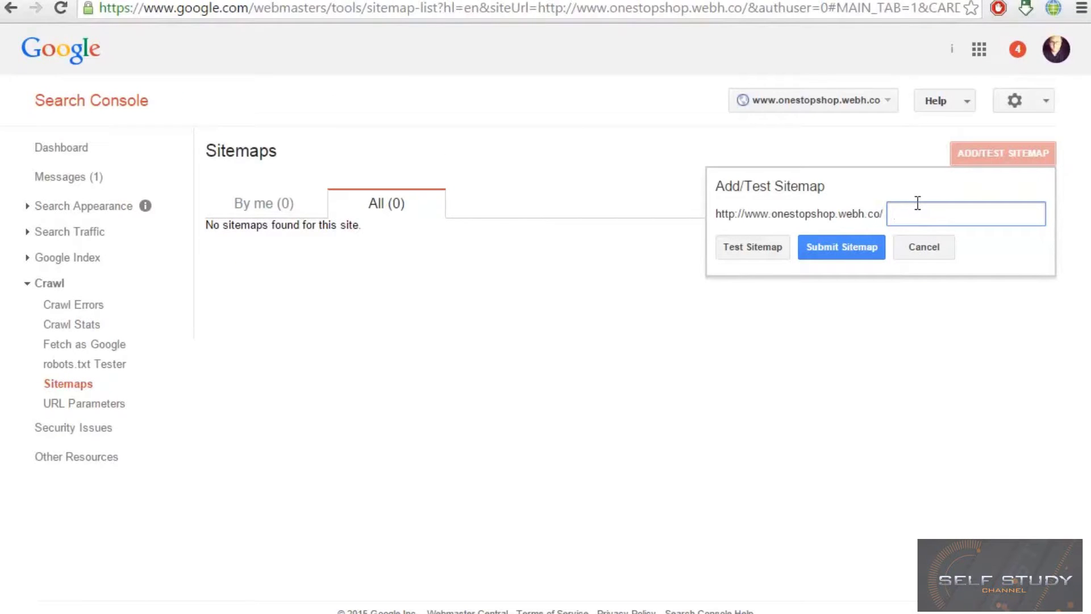
pyautogui.hotkey('ctrl', 'v')
pyautogui.click(838, 246)
pyautogui.moveTo(517, 206); pyautogui.dragTo(593, 209)
pyautogui.click(652, 210)
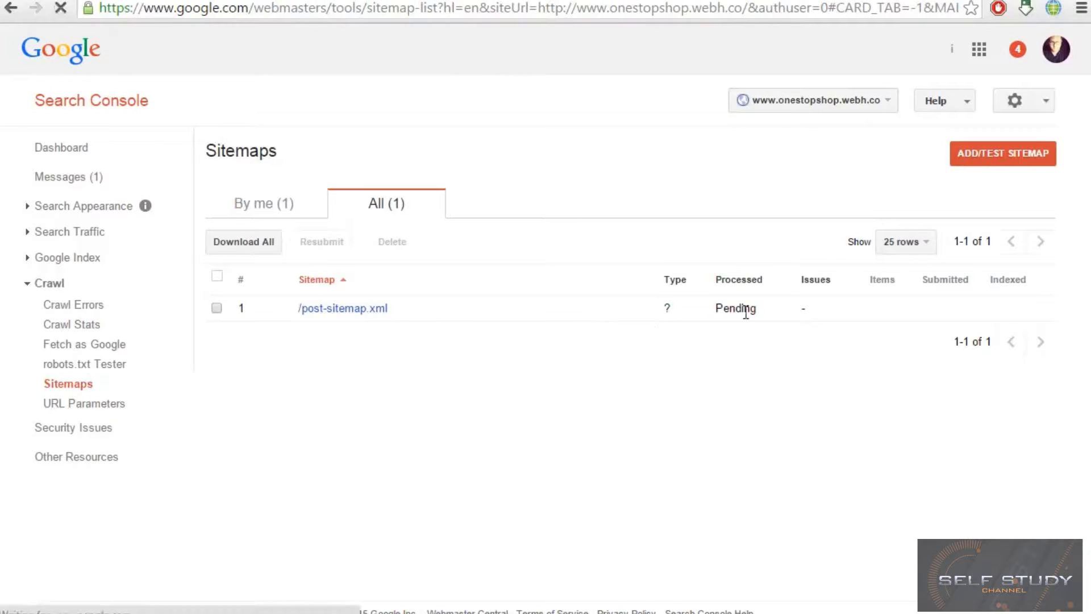
# Copy the file name sitemap_index.xml from the sitemap index page's address and test it as a sitemap in Search Console
pyautogui.click(1019, 161)
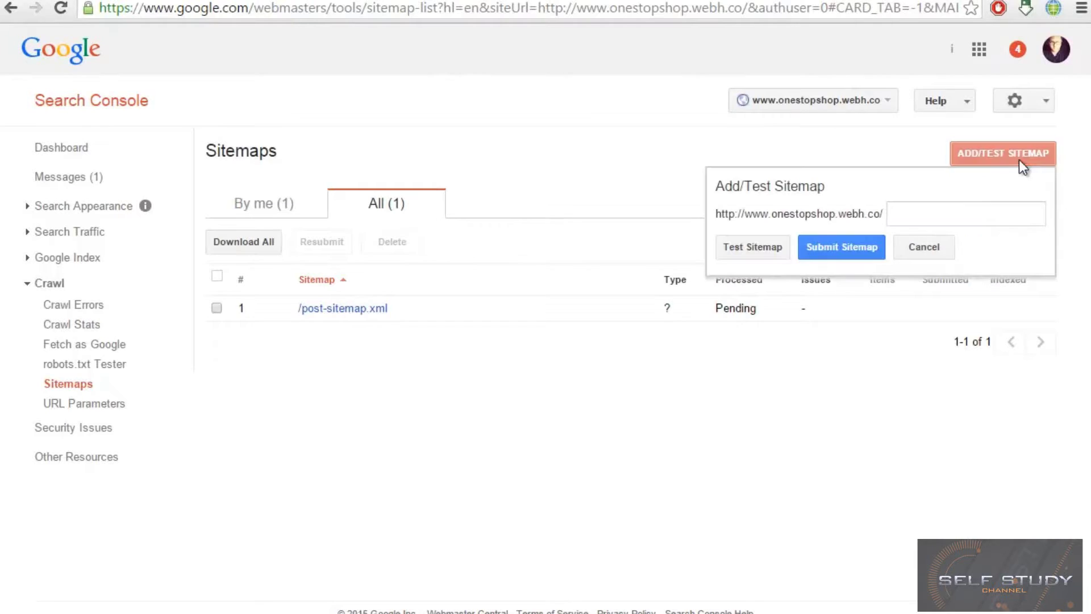
pyautogui.hotkey('ctrl', 'Tab')
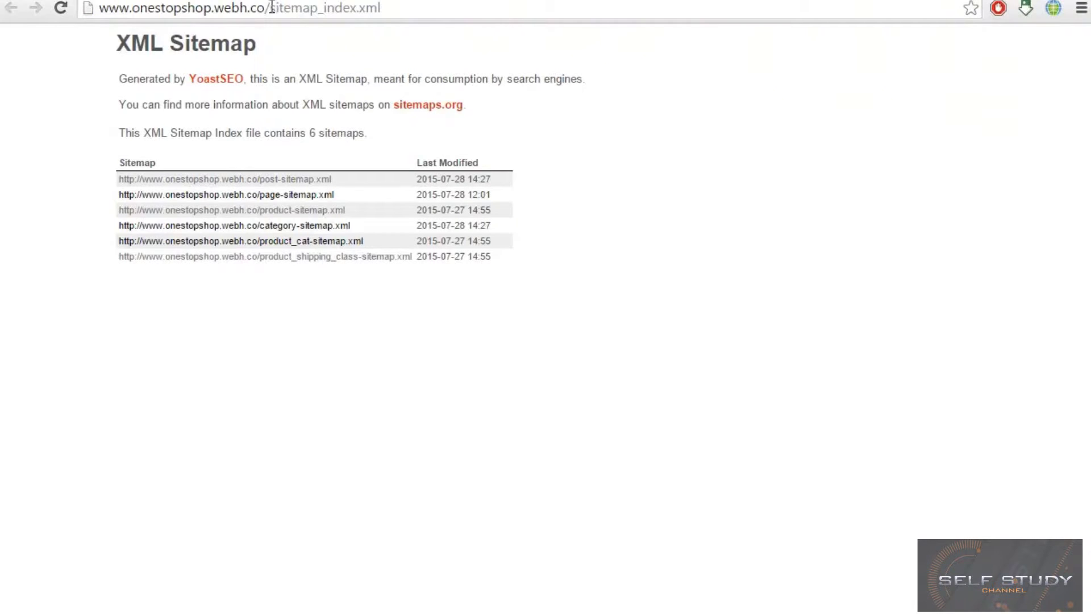
pyautogui.moveTo(307, 13); pyautogui.dragTo(485, 12)
pyautogui.hotkey('ctrl', 'c')
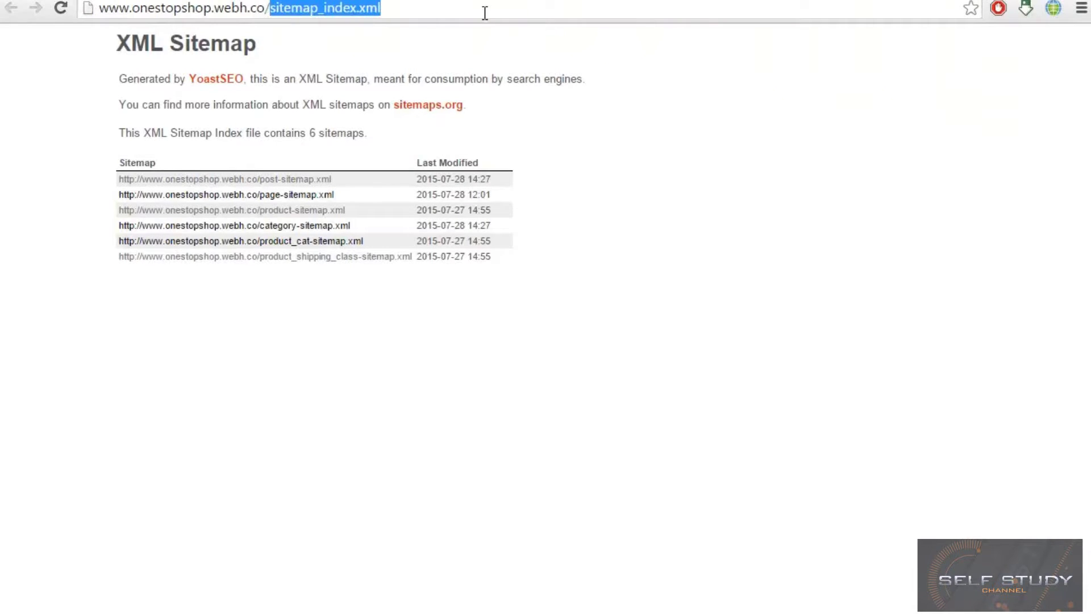
pyautogui.hotkey('ctrl', 'Tab')
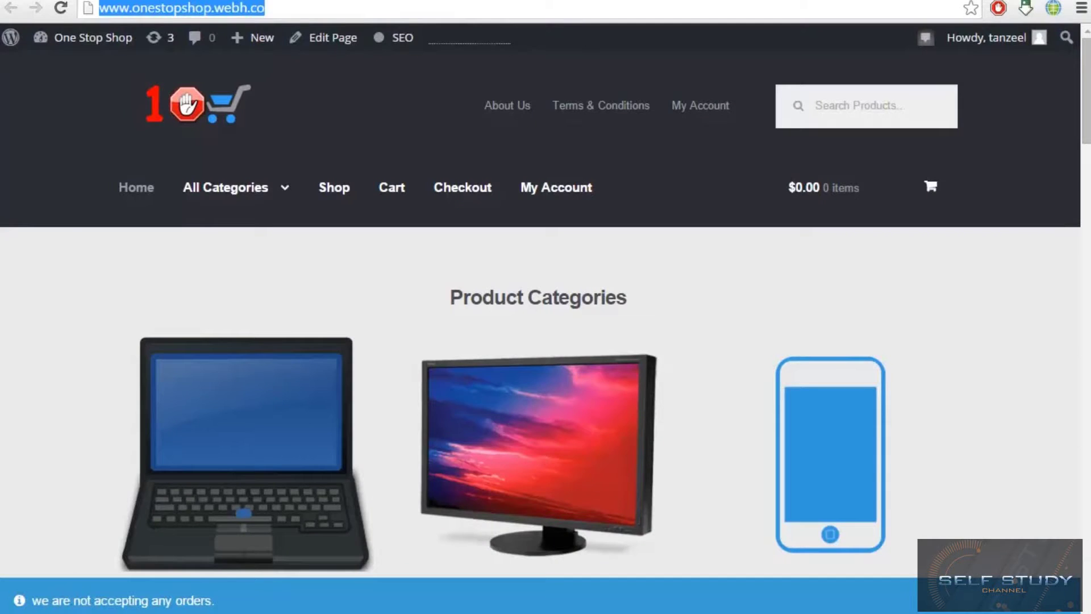
pyautogui.hotkey('ctrl', 'Tab')
pyautogui.click(906, 215)
pyautogui.hotkey('ctrl', 'v')
pyautogui.click(734, 250)
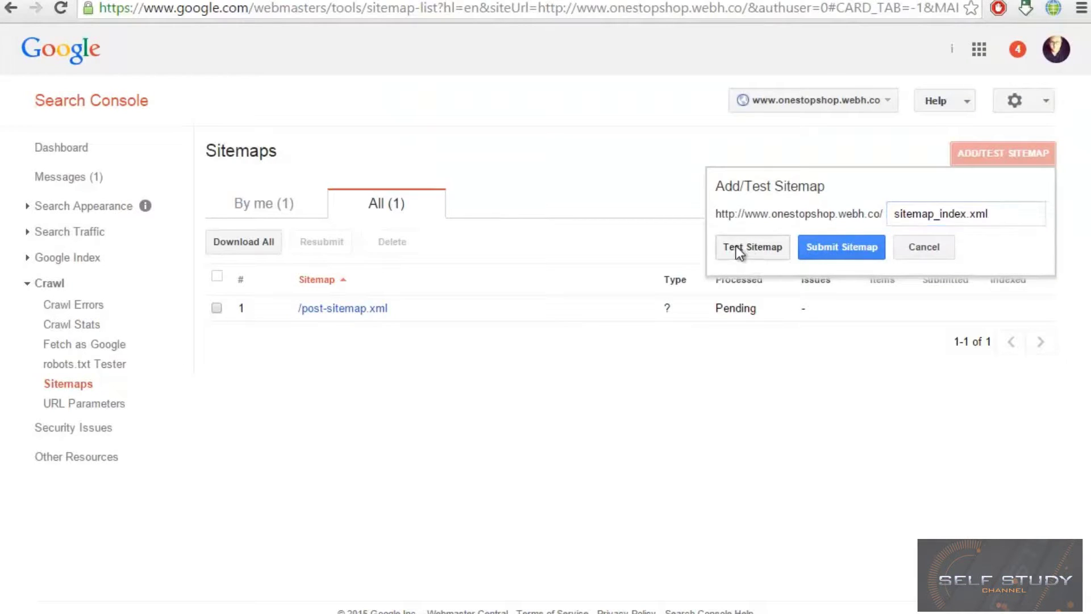
pyautogui.moveTo(497, 214); pyautogui.dragTo(847, 200)
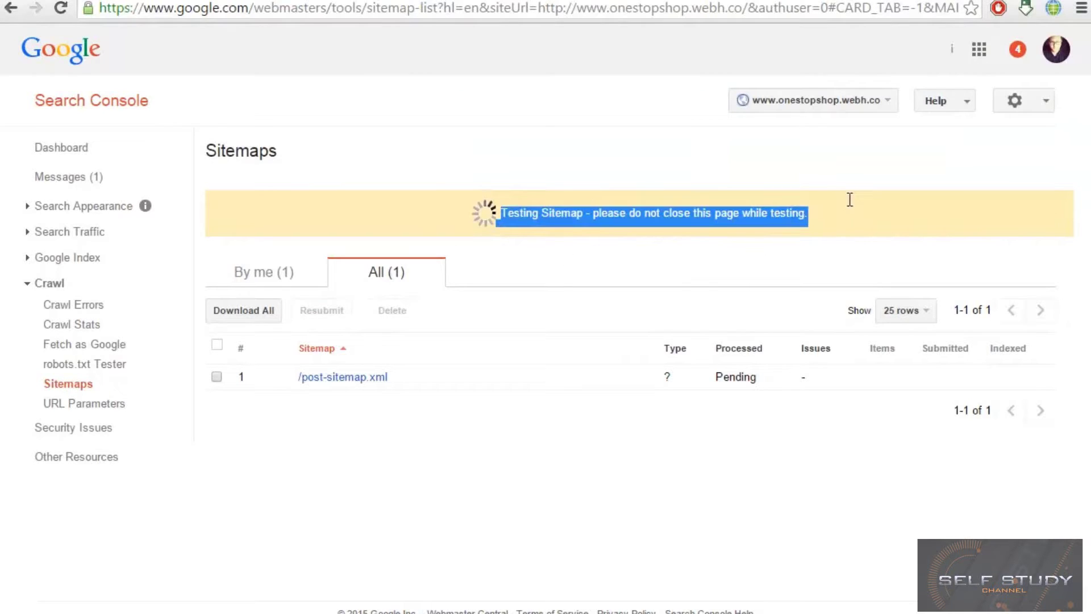
pyautogui.click(850, 221)
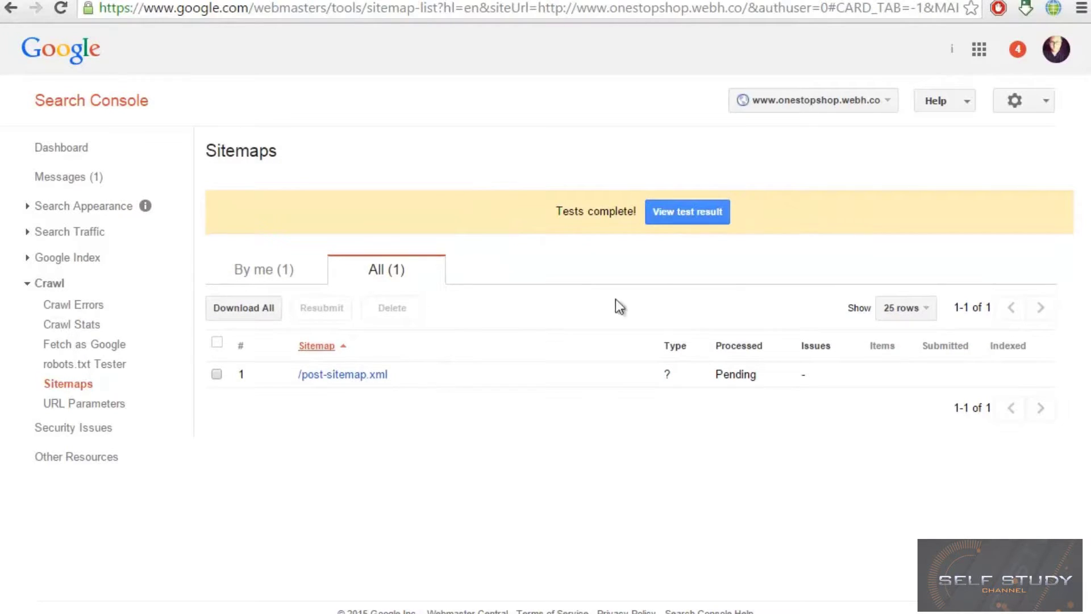
# Examine the test result for sitemap_index.xml and close it
pyautogui.moveTo(558, 211); pyautogui.dragTo(611, 212)
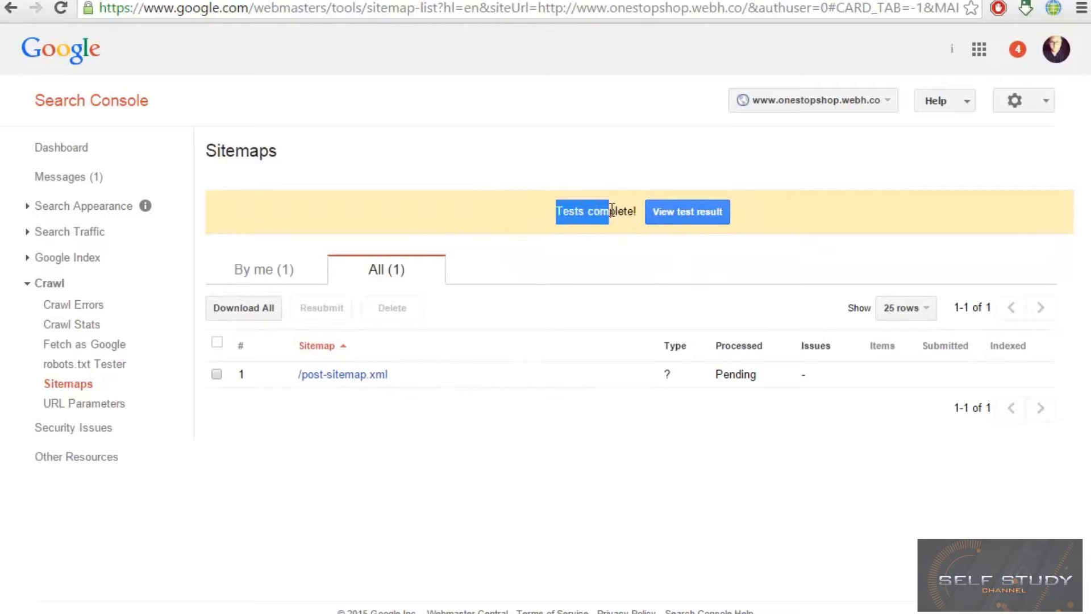
pyautogui.click(687, 212)
pyautogui.moveTo(247, 275); pyautogui.dragTo(350, 276)
pyautogui.click(349, 276)
pyautogui.moveTo(225, 300); pyautogui.dragTo(420, 300)
pyautogui.click(414, 314)
pyautogui.moveTo(280, 322); pyautogui.dragTo(364, 321)
pyautogui.click(629, 210)
pyautogui.click(986, 153)
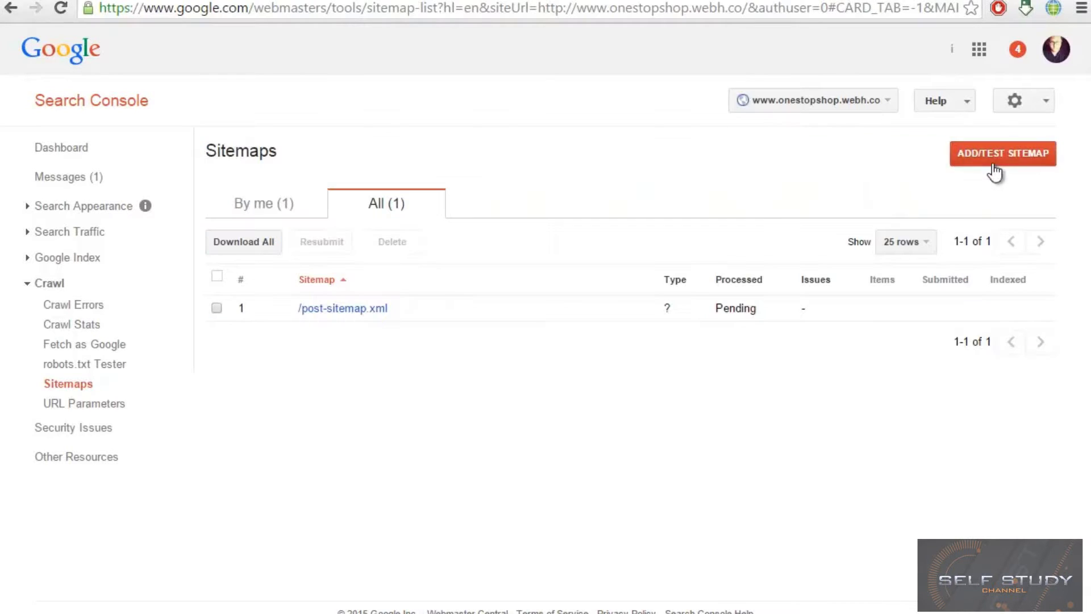
pyautogui.click(922, 217)
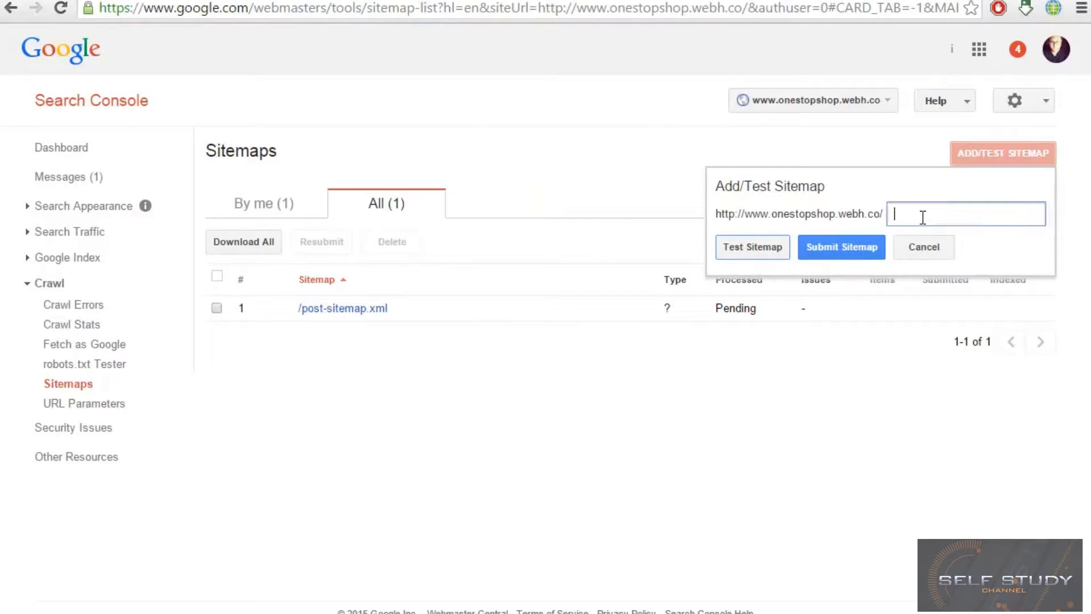
pyautogui.hotkey('ctrl', 'v')
pyautogui.click(825, 250)
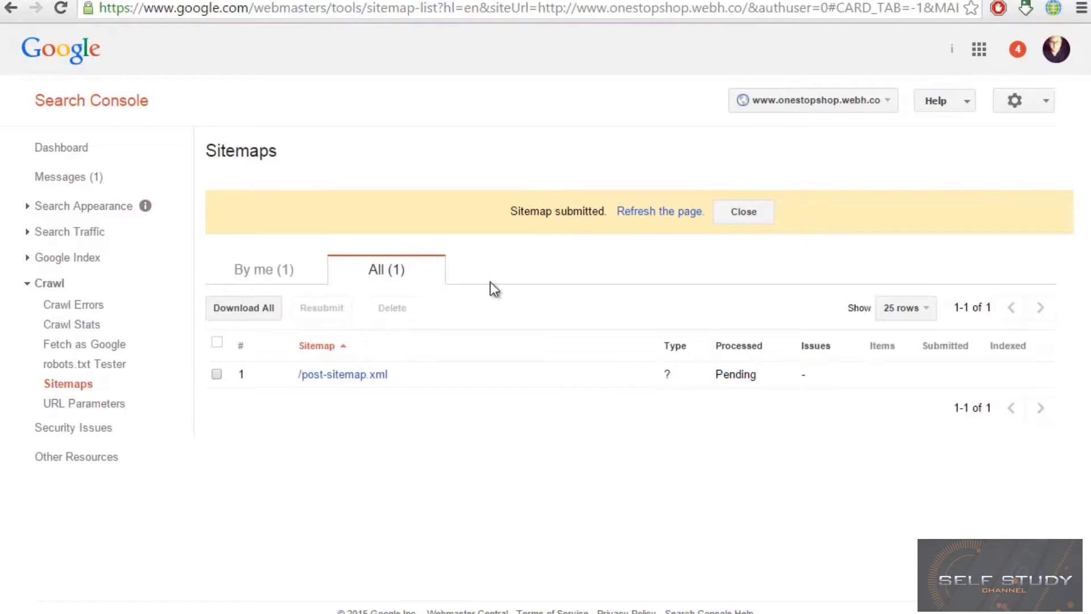
pyautogui.click(640, 211)
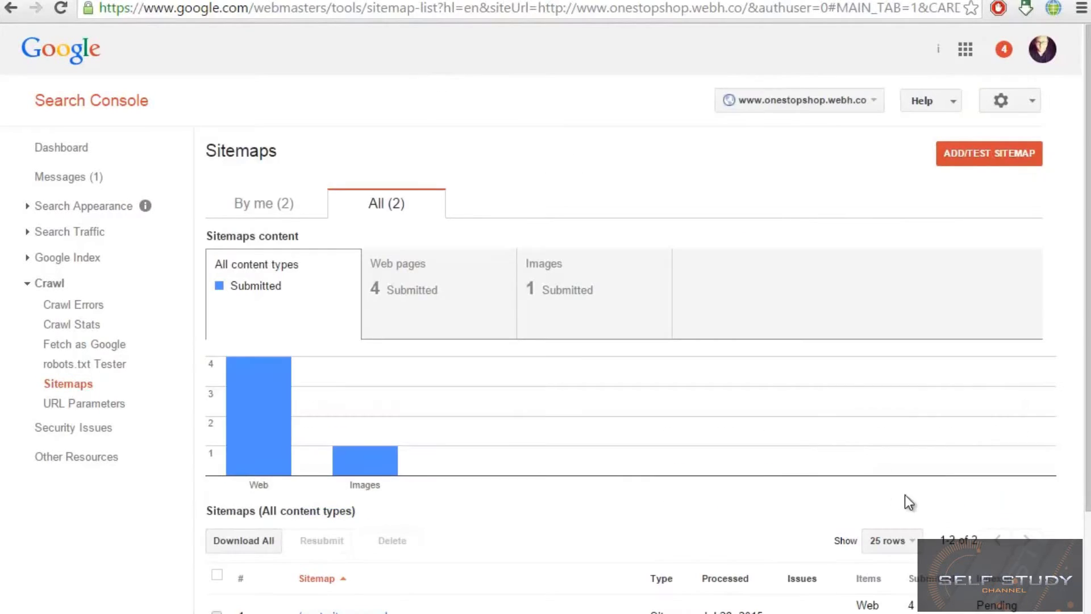
pyautogui.scroll(-3, 904, 494)
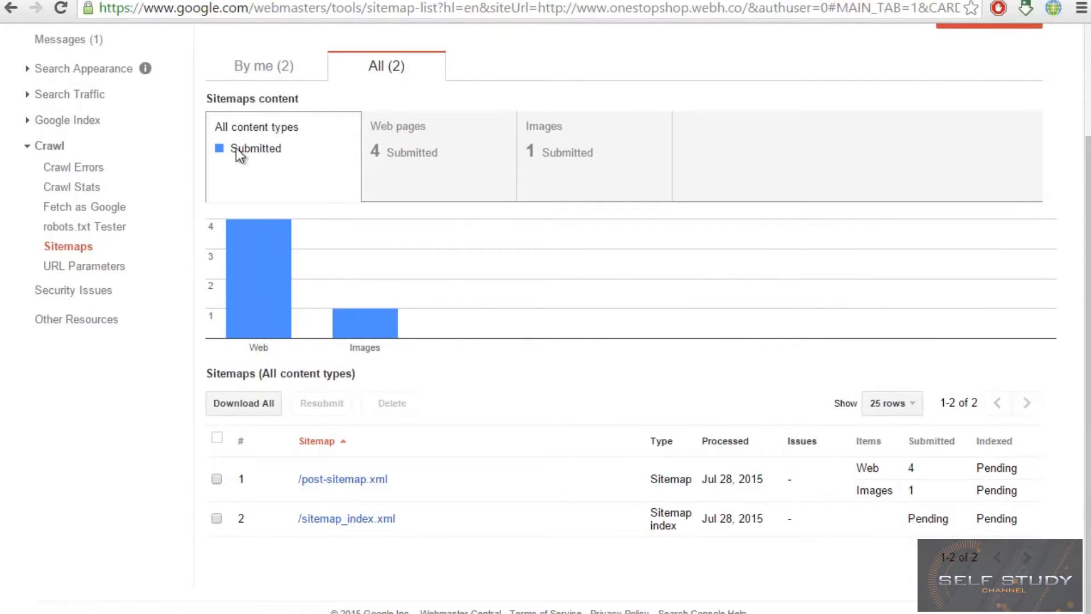
pyautogui.moveTo(257, 278)
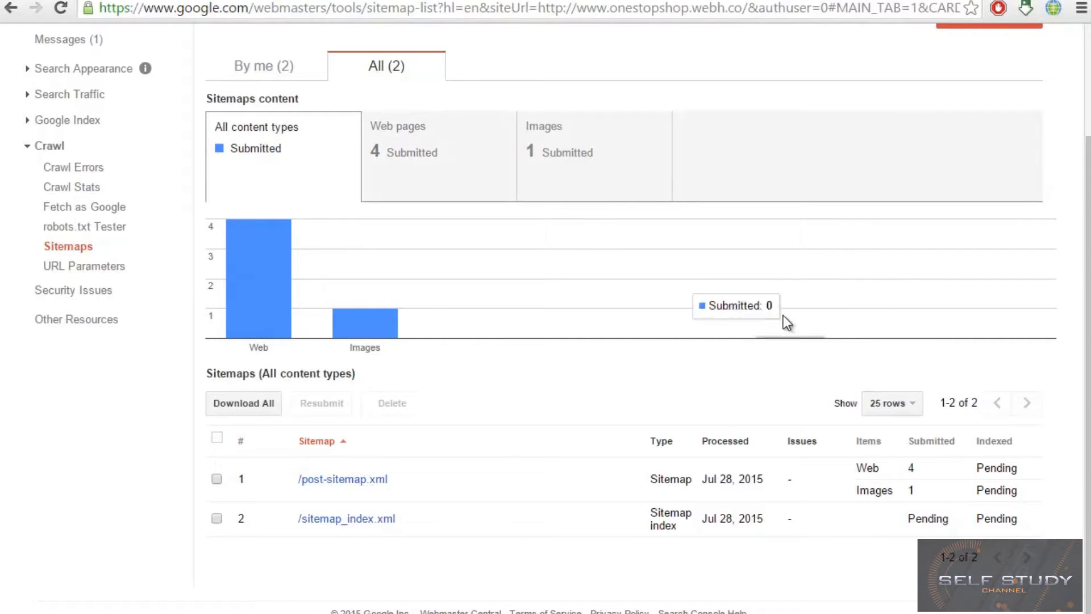
# Bring up the add-sitemap form, and open the product sitemap from the sitemap index in a new tab to copy its address
pyautogui.scroll(3, 772, 304)
pyautogui.click(996, 150)
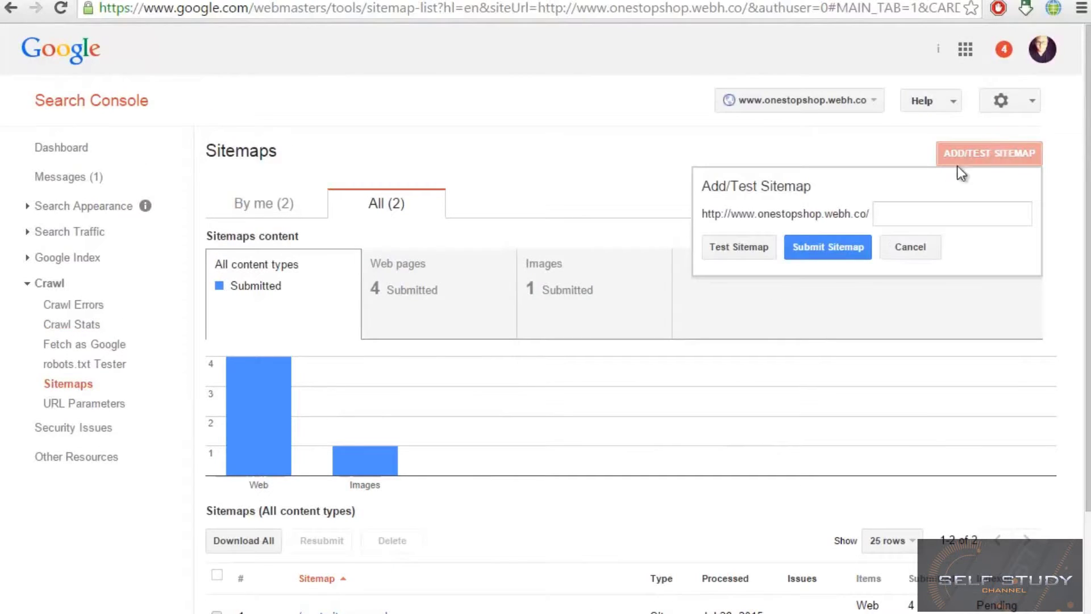
pyautogui.hotkey('ctrl', 'Tab')
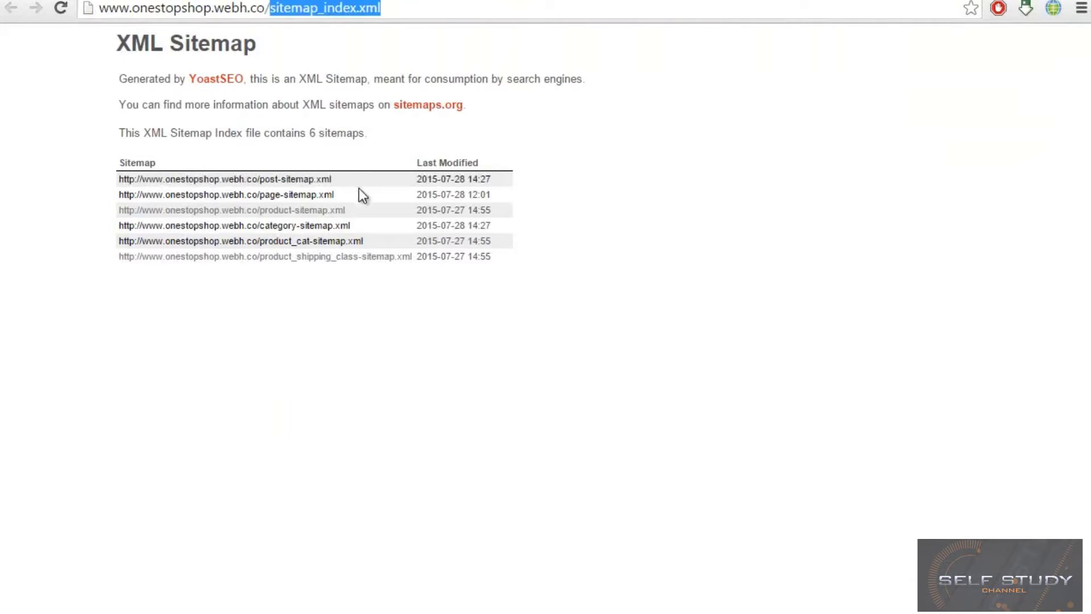
pyautogui.rightClick(311, 211)
pyautogui.click(332, 217)
pyautogui.hotkey('ctrl', 'Tab')
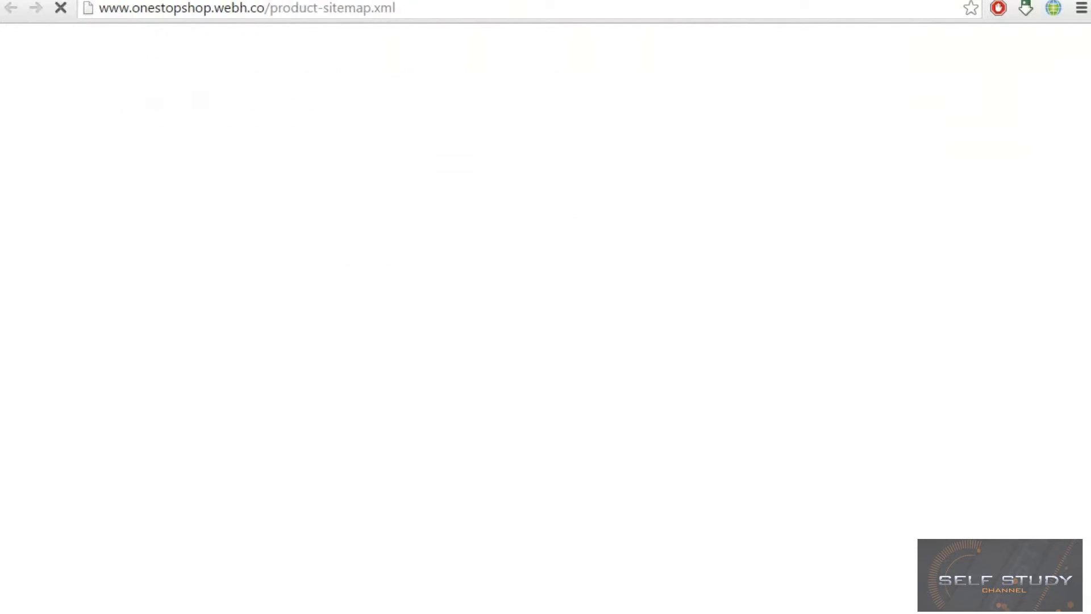
pyautogui.click(370, 8)
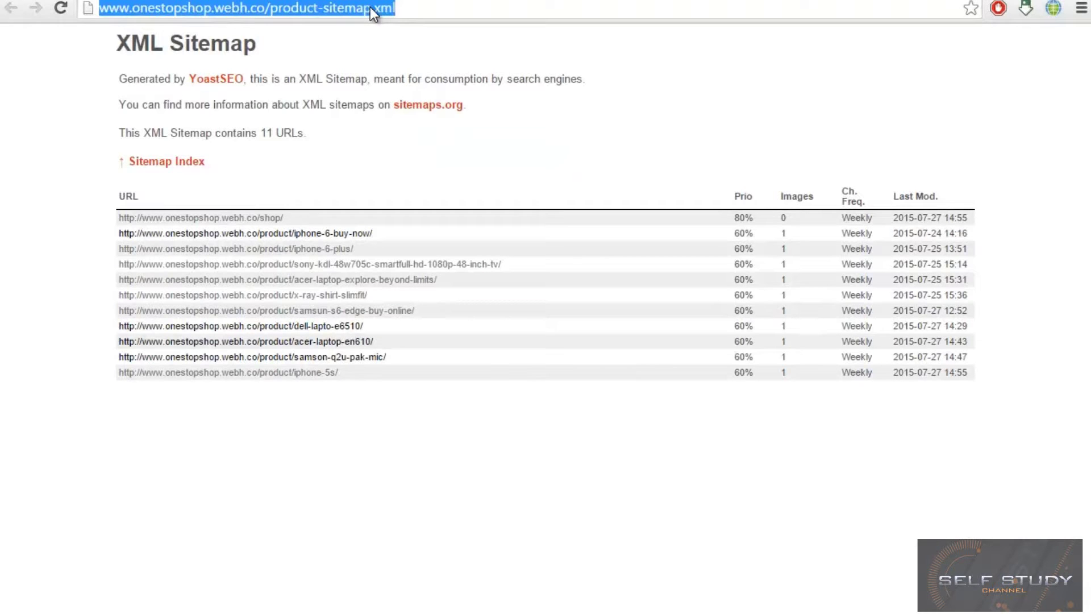
# Return to Search Console, submit the copied address trimmed to product-sitemap.xml as a sitemap, and refresh the list
pyautogui.hotkey('ctrl', 'Tab')
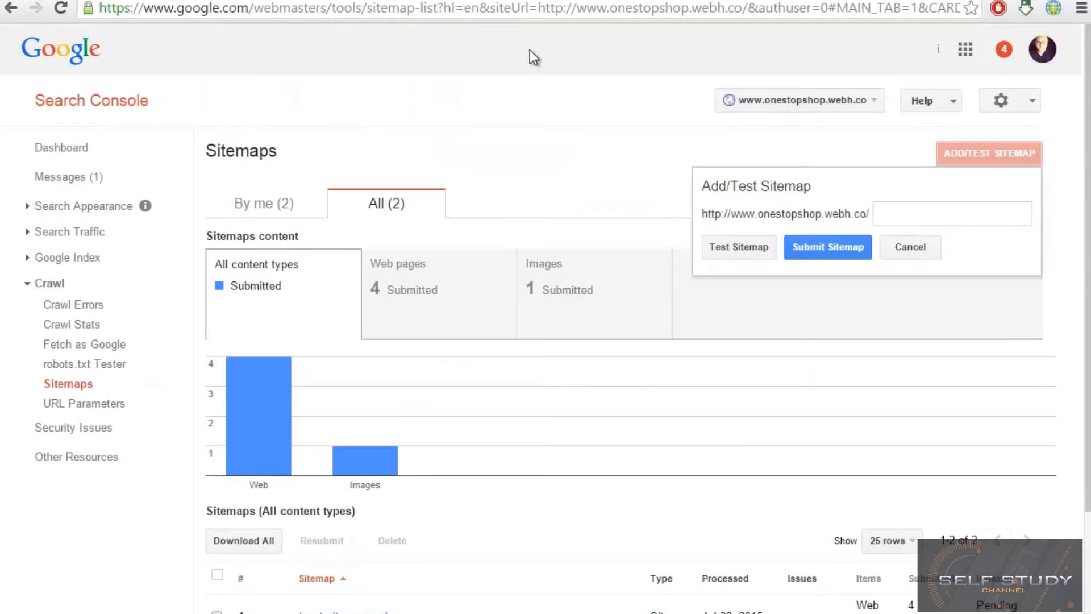
pyautogui.click(951, 213)
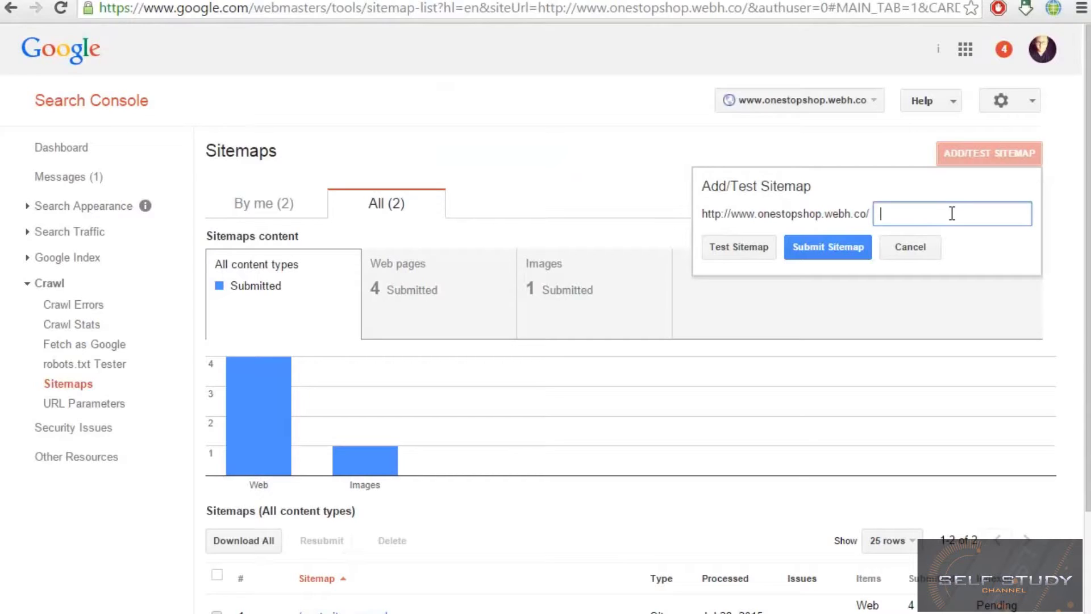
pyautogui.hotkey('ctrl', 'v')
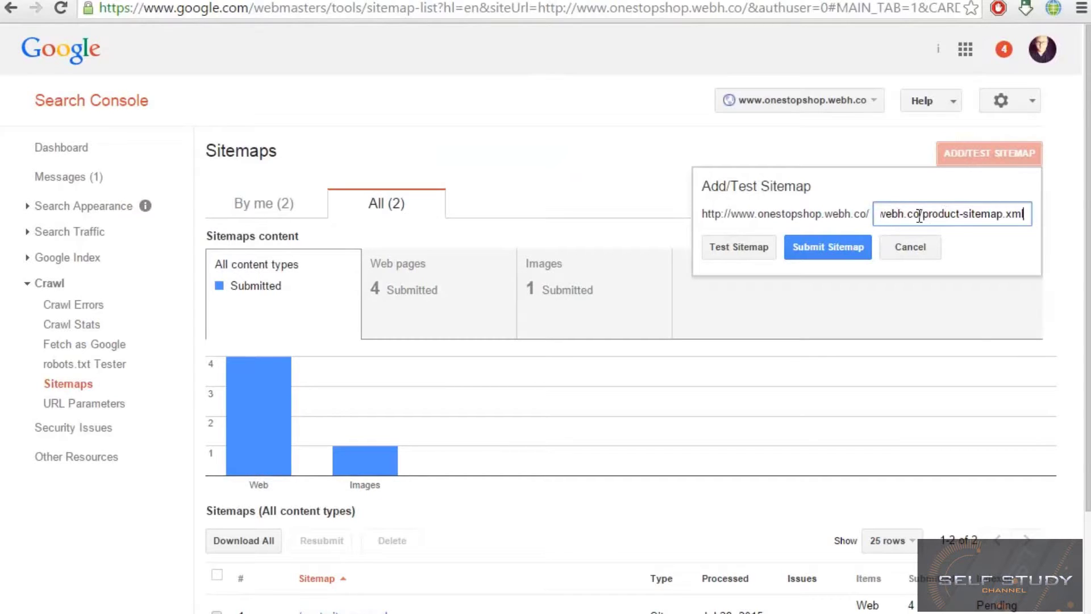
pyautogui.moveTo(920, 216); pyautogui.dragTo(847, 217)
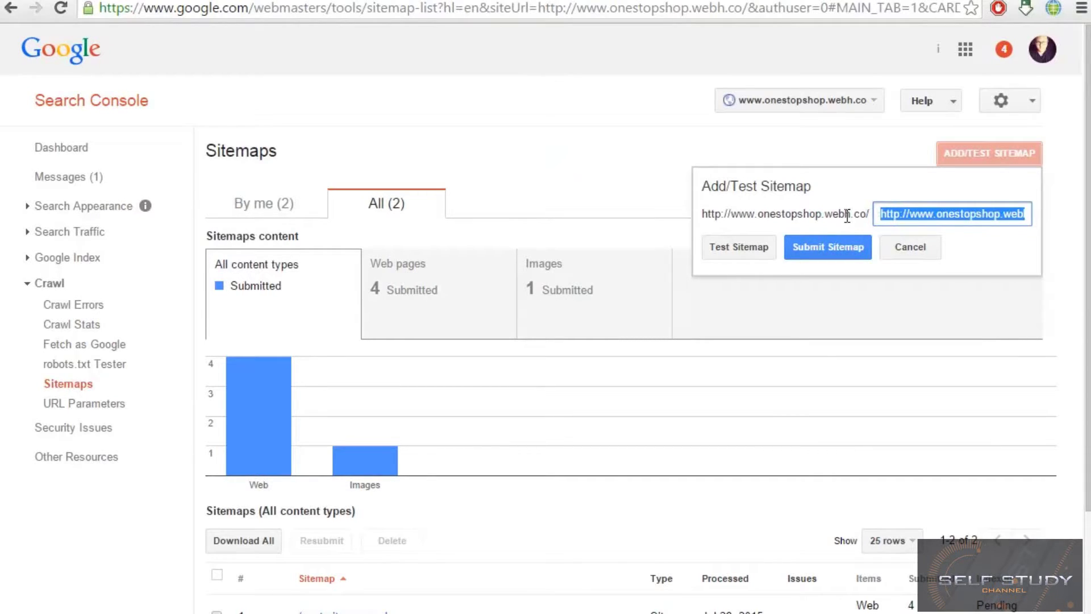
pyautogui.press('BackSpace')
pyautogui.press('Delete')
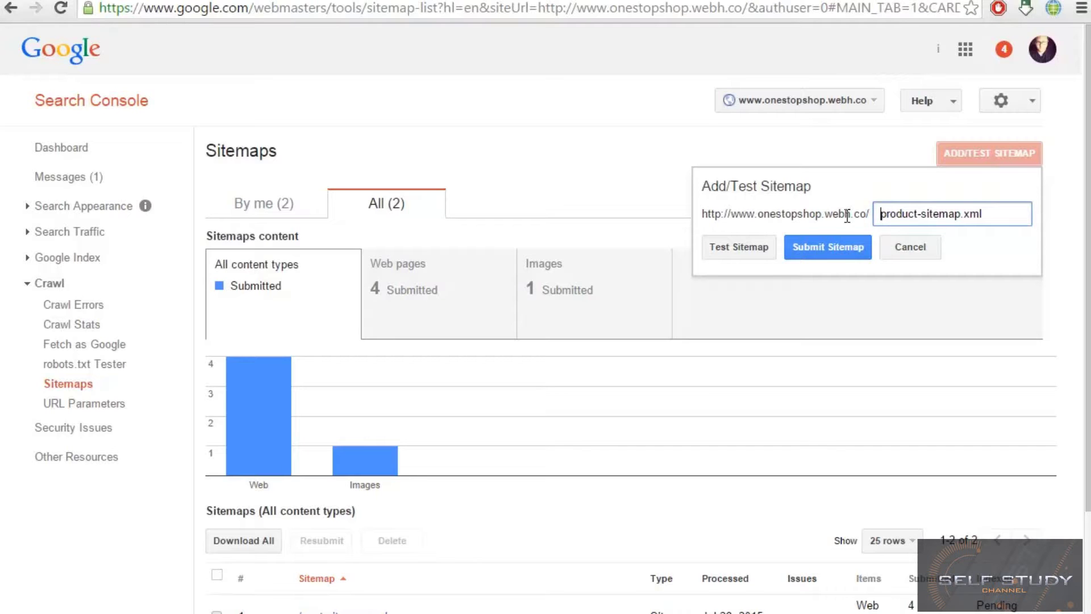
pyautogui.click(809, 253)
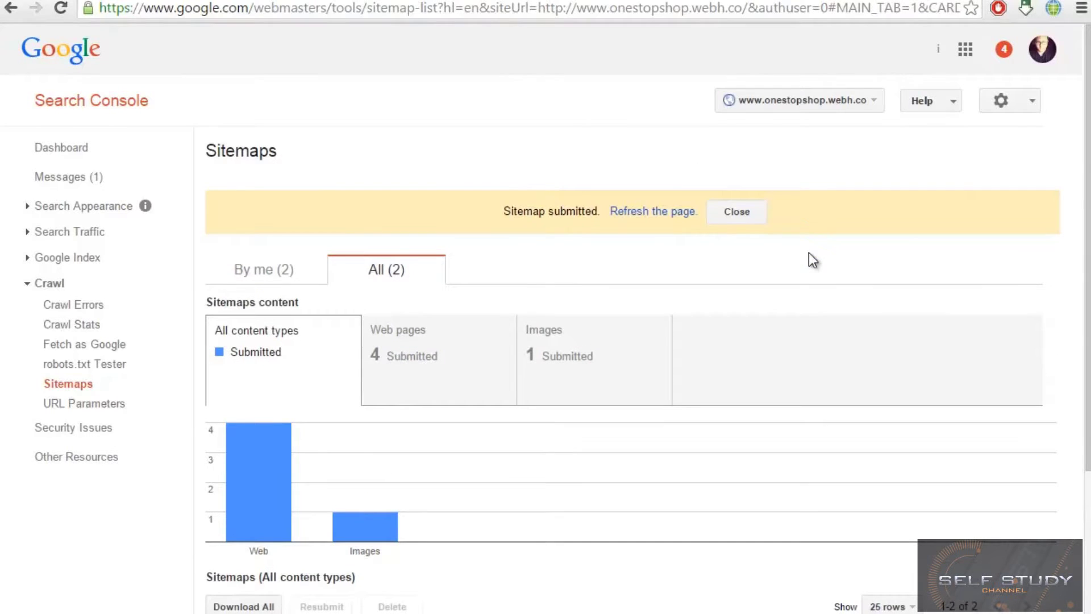
pyautogui.click(671, 212)
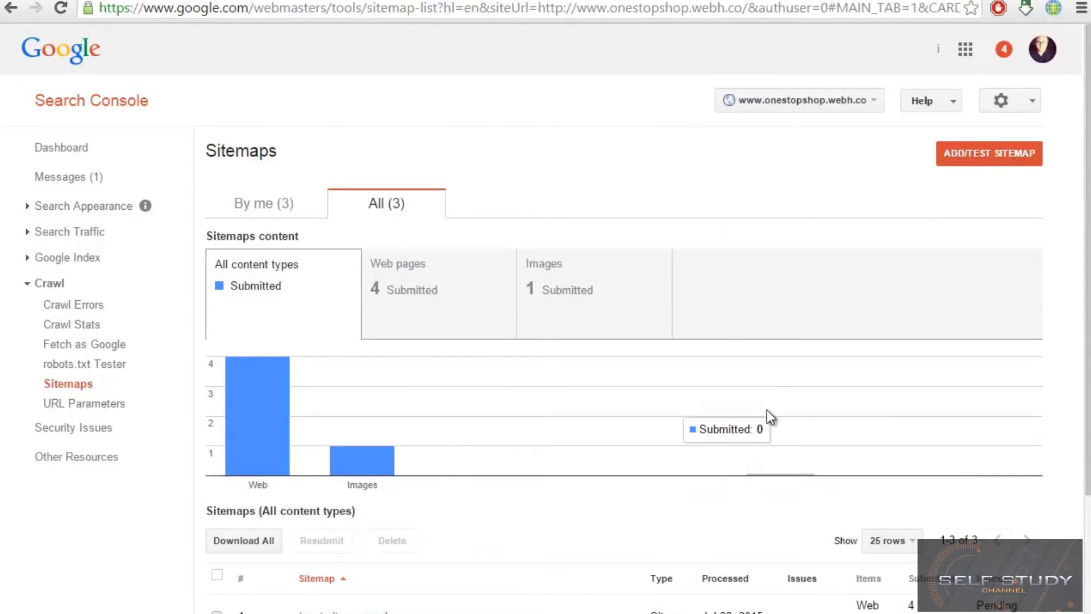
pyautogui.scroll(-3, 765, 410)
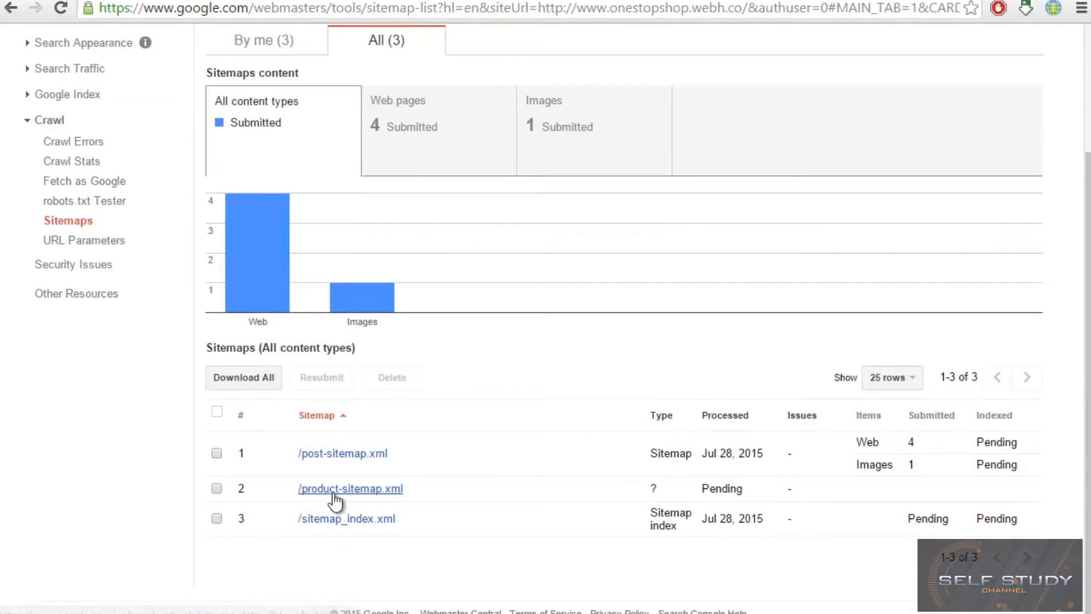
# Open the product category sitemap from the sitemap index and copy its file name, product_cat-sitemap.xml
pyautogui.click(346, 518)
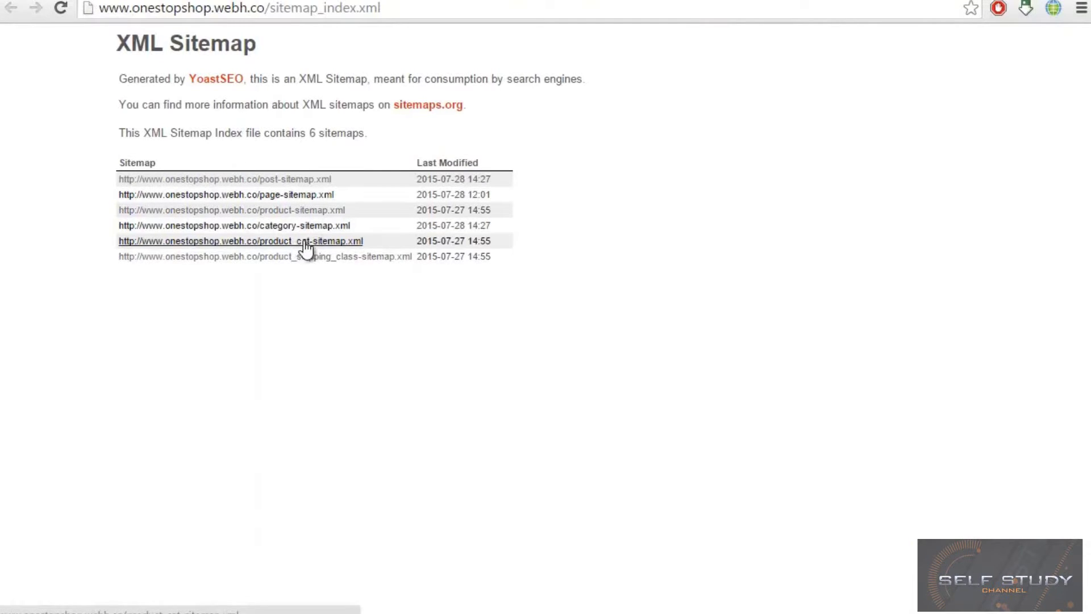
pyautogui.click(329, 243)
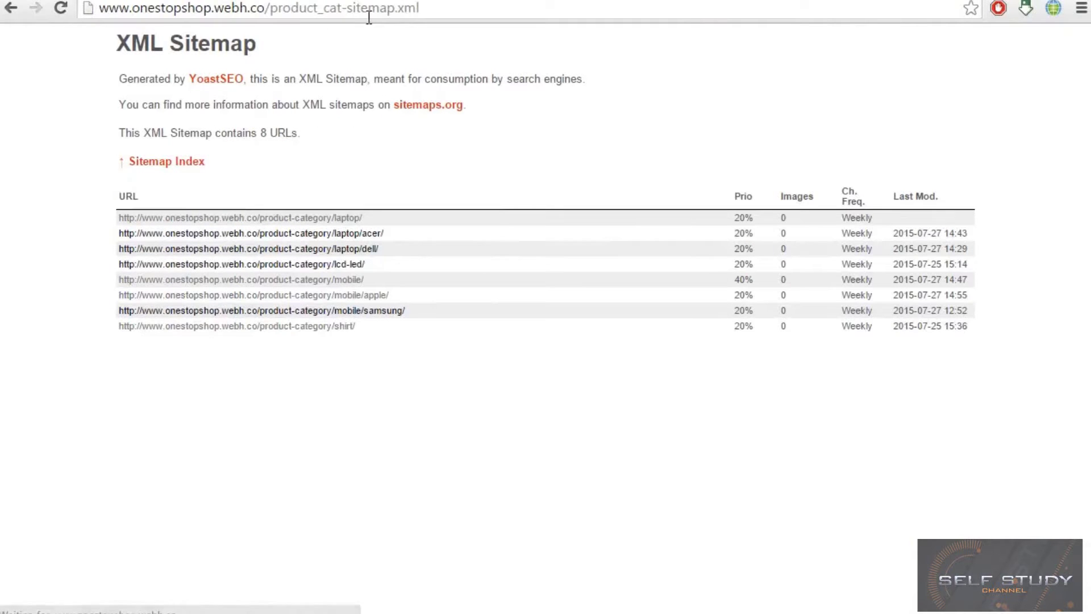
pyautogui.moveTo(429, 10); pyautogui.dragTo(264, 11)
pyautogui.hotkey('ctrl', 'c')
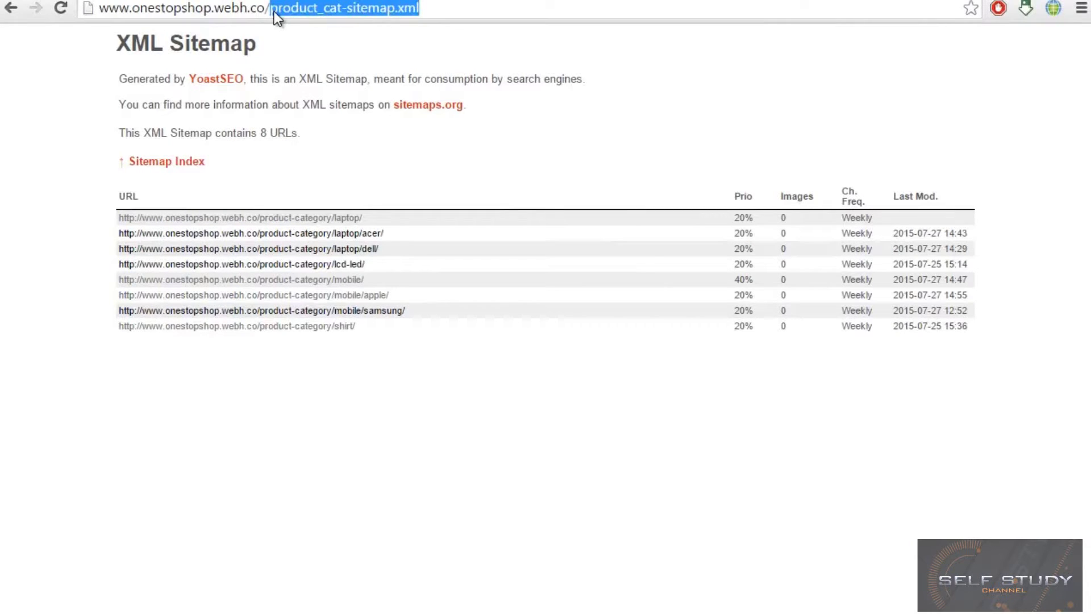
pyautogui.press('BackSpace')
pyautogui.press('Return')
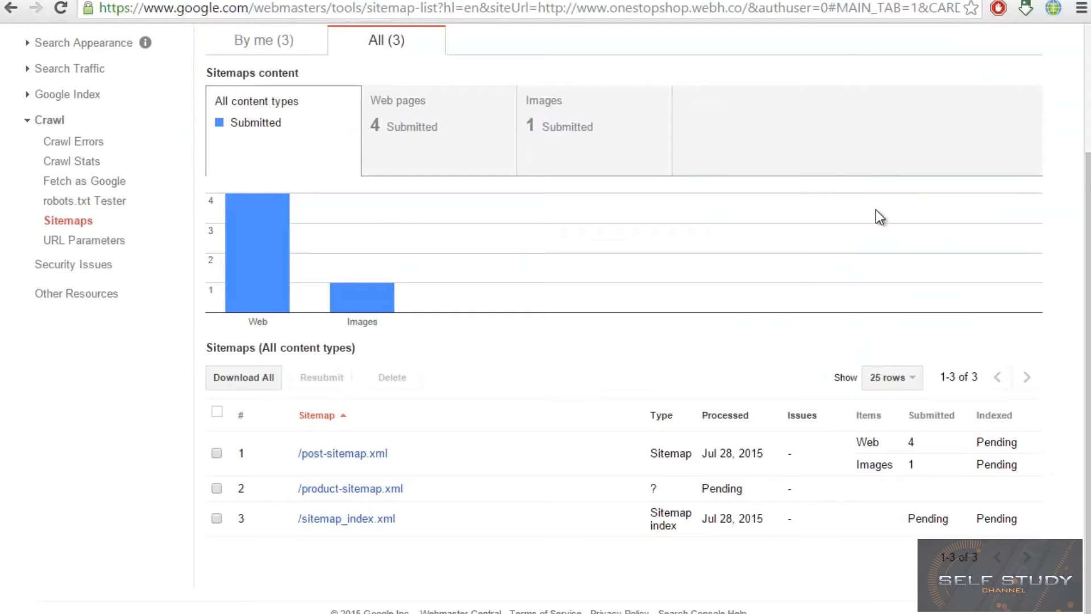
# Submit product_cat-sitemap.xml as a sitemap in Search Console, refresh the page and check the sitemap list
pyautogui.scroll(3, 875, 210)
pyautogui.click(987, 153)
pyautogui.click(928, 214)
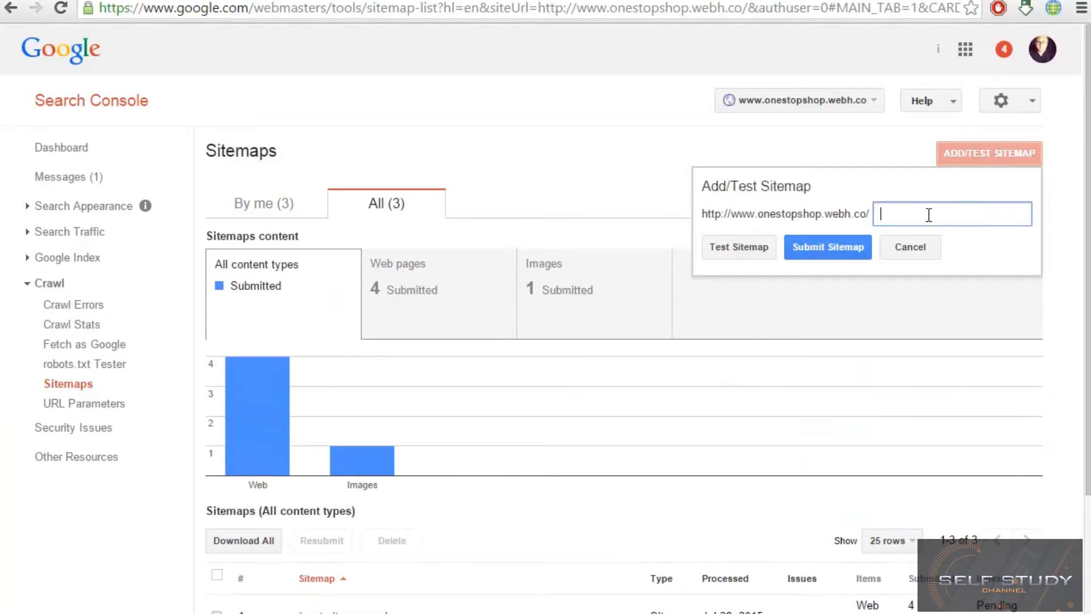
pyautogui.hotkey('ctrl', 'v')
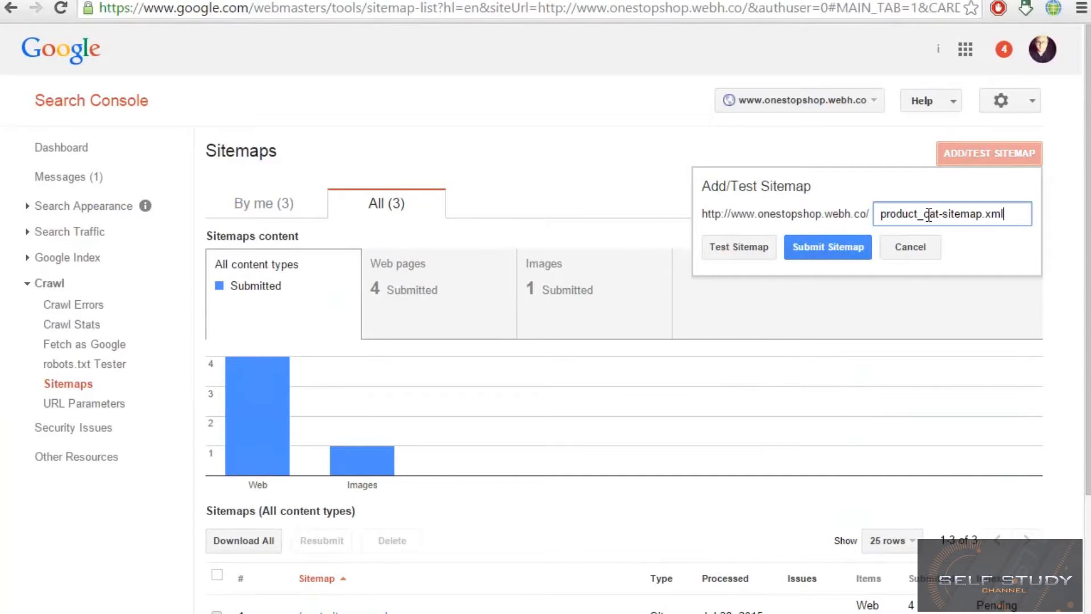
pyautogui.click(812, 246)
pyautogui.click(629, 211)
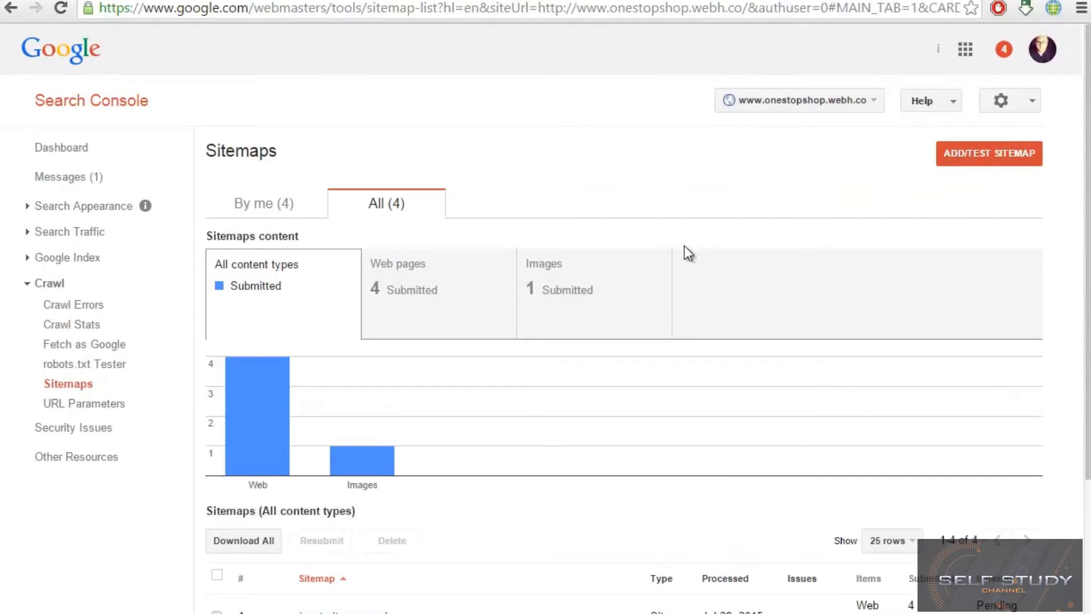
pyautogui.scroll(-3, 684, 245)
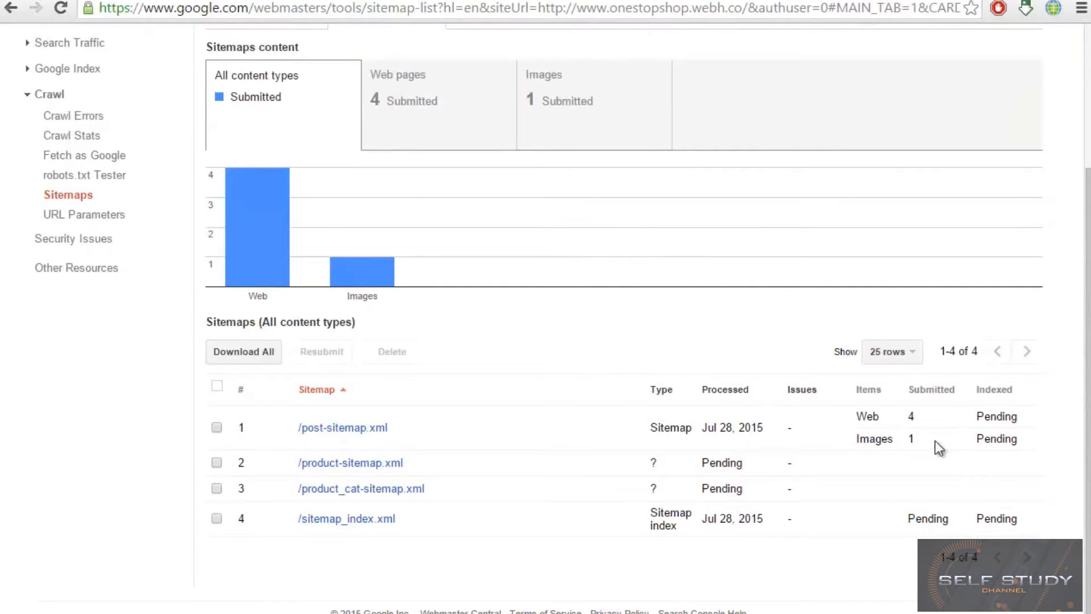
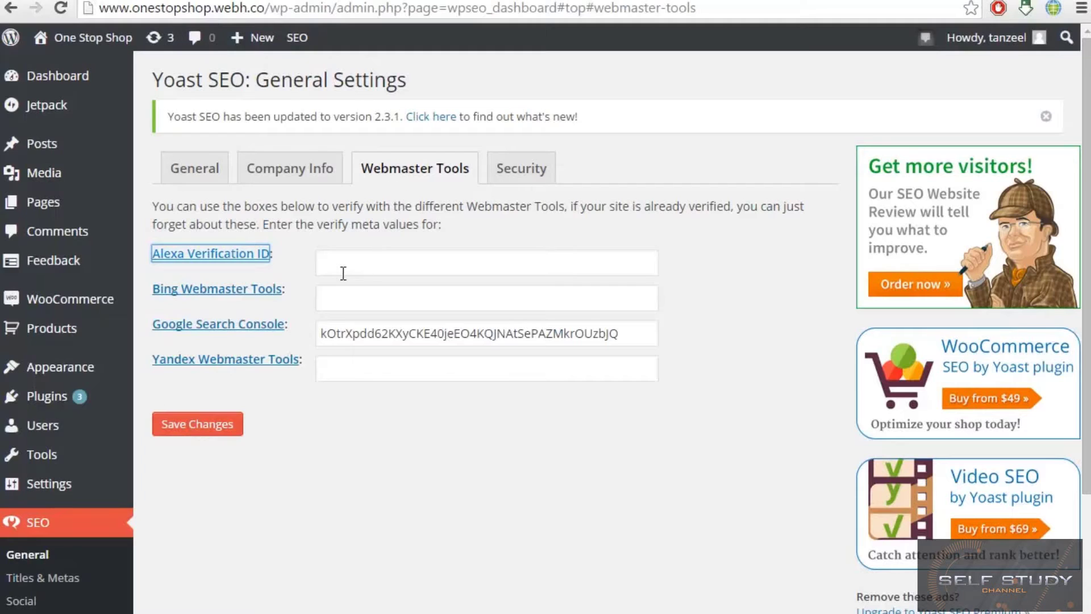
# Open Alexa's site-claim page from the Alexa Verification ID link in the Yoast SEO webmaster settings, ready for a site URL
pyautogui.click(211, 254)
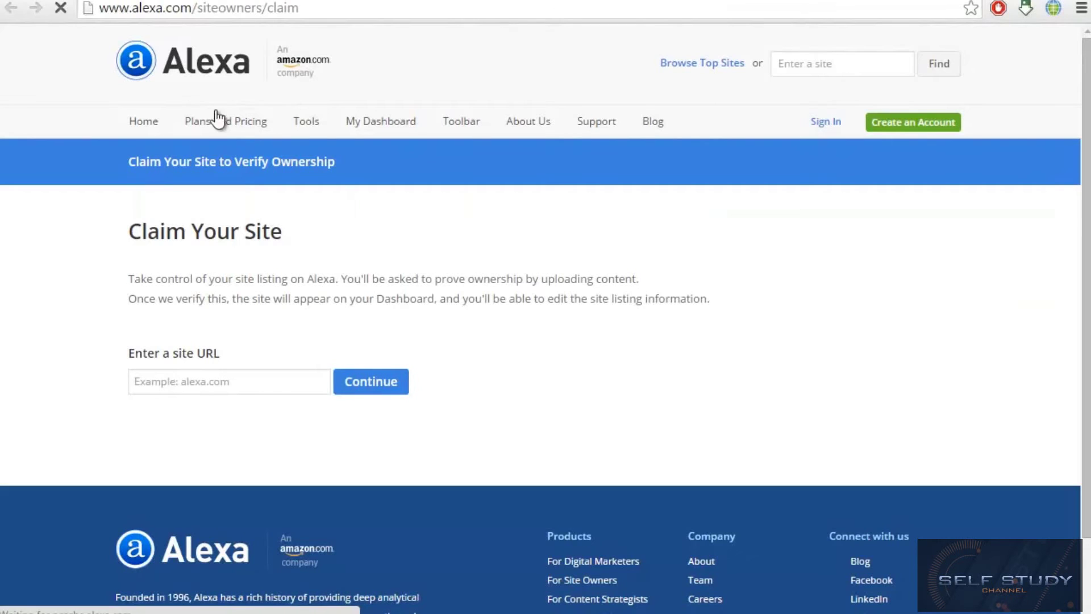
pyautogui.click(251, 391)
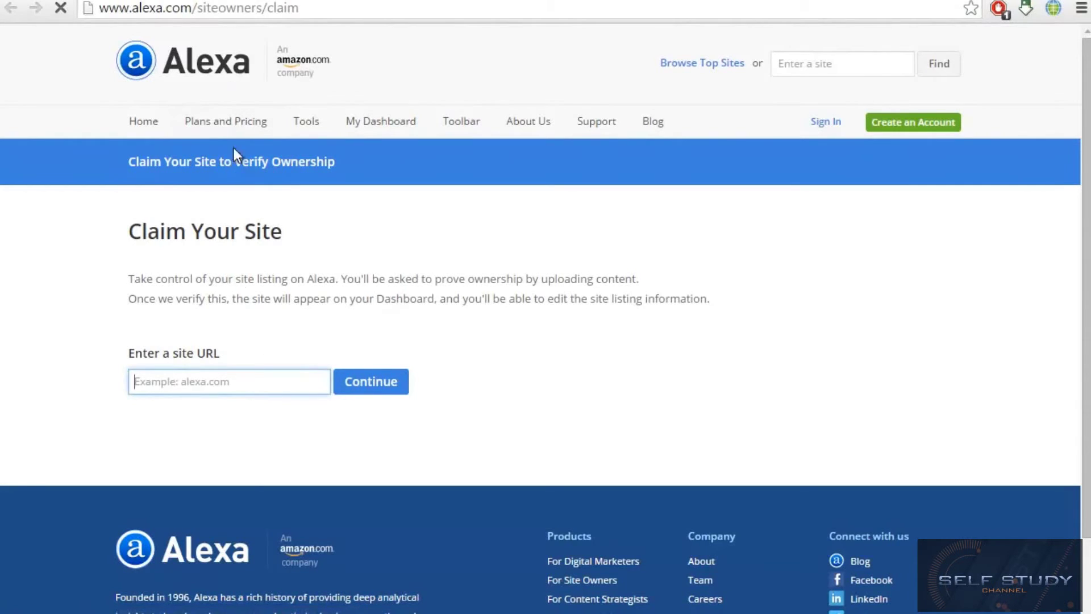
pyautogui.write('product_cat-sitemap.xml')
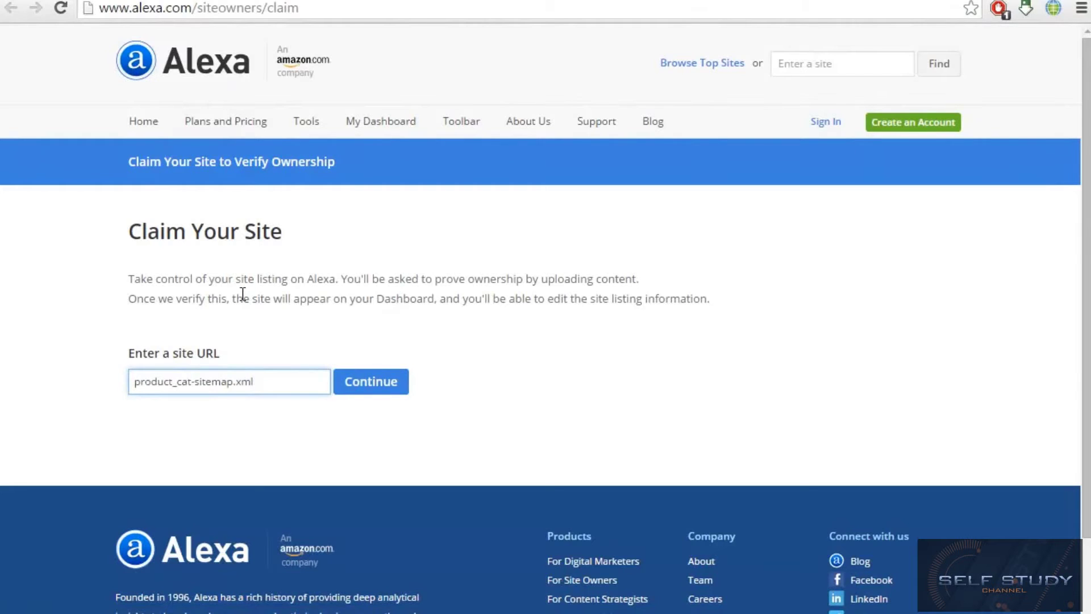
pyautogui.hotkey('ctrl', 'a')
pyautogui.press('BackSpace')
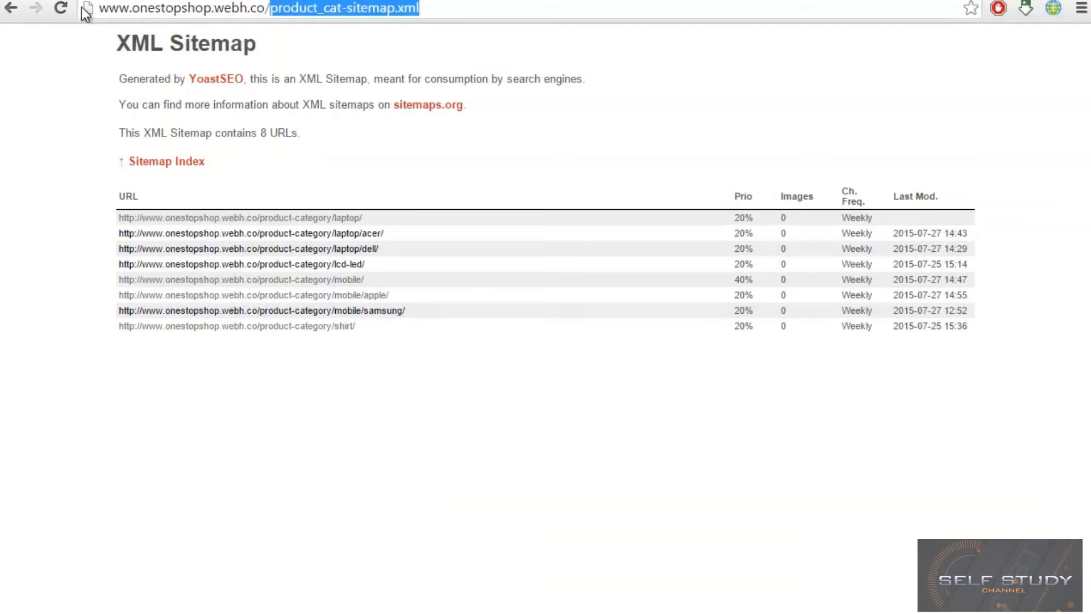
pyautogui.moveTo(446, 5); pyautogui.dragTo(93, 10)
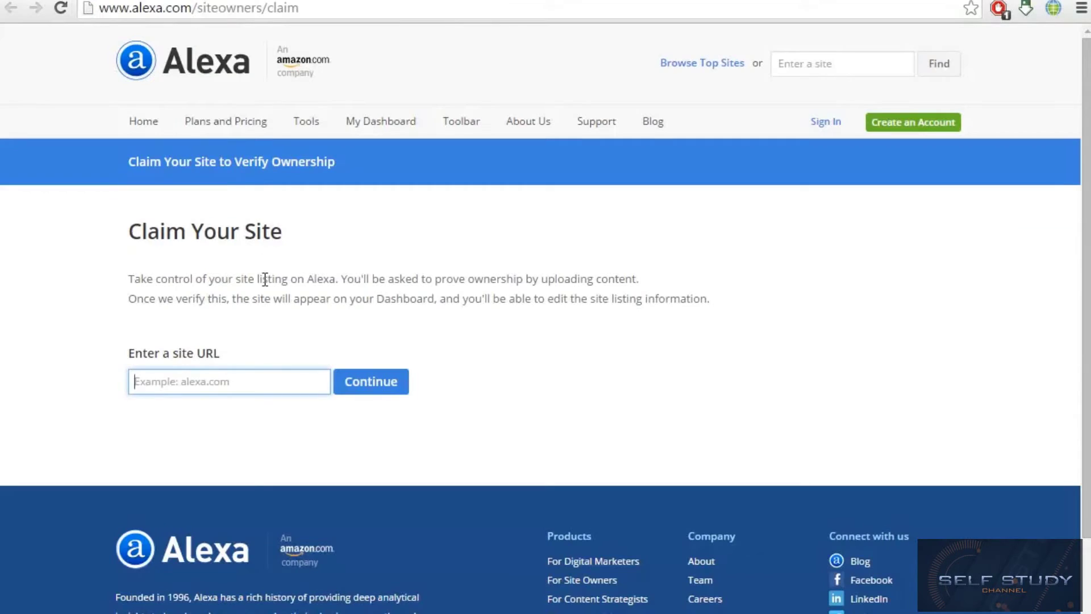
pyautogui.hotkey('ctrl', 'v')
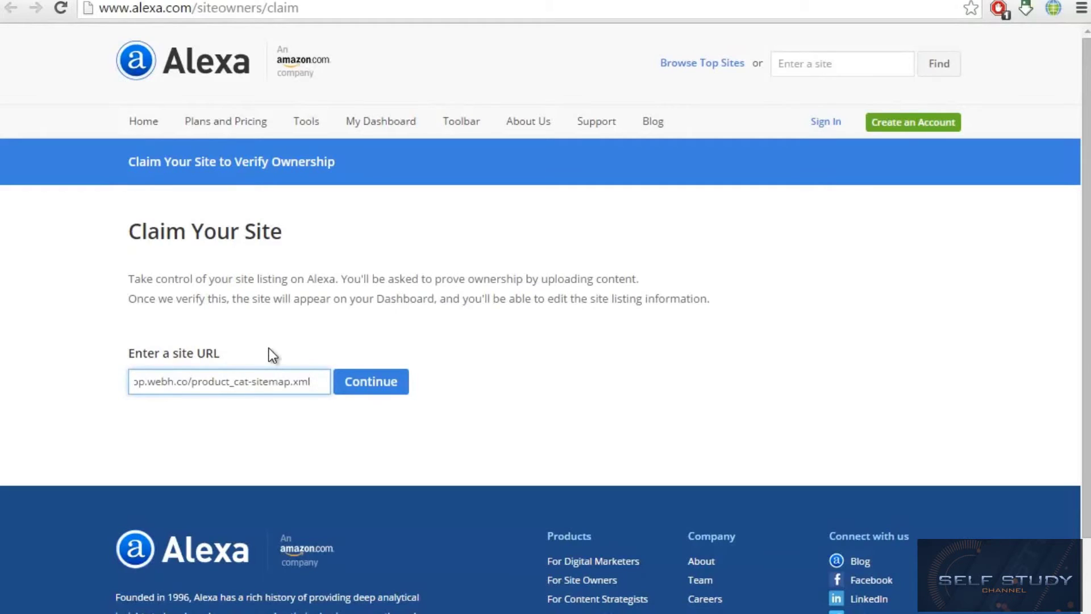
pyautogui.press('BackSpace')
pyautogui.press('BackSpace')
pyautogui.press('BackSpace')
pyautogui.press('BackSpace')
pyautogui.press('BackSpace')
pyautogui.press('BackSpace')
pyautogui.press('BackSpace')
pyautogui.press('BackSpace')
pyautogui.press('BackSpace')
pyautogui.press('BackSpace')
pyautogui.press('BackSpace')
pyautogui.press('BackSpace')
pyautogui.press('BackSpace')
pyautogui.press('BackSpace')
pyautogui.press('BackSpace')
pyautogui.press('BackSpace')
pyautogui.press('BackSpace')
pyautogui.press('BackSpace')
pyautogui.press('BackSpace')
pyautogui.press('BackSpace')
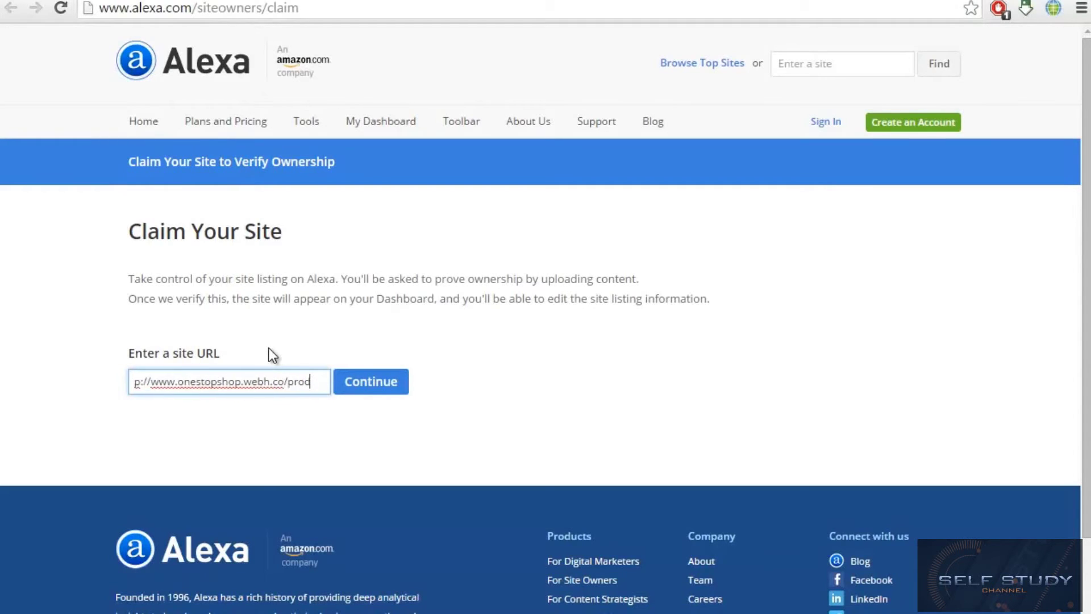
pyautogui.press('BackSpace')
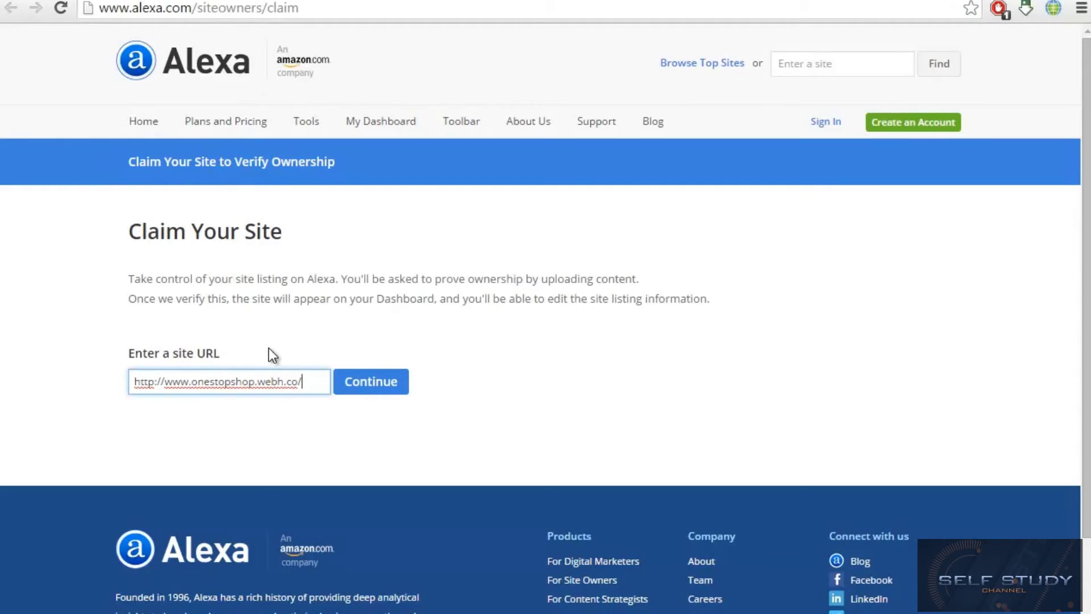
# Submit the site URL for claiming and sign in to Alexa with the existing Facebook account
pyautogui.click(367, 393)
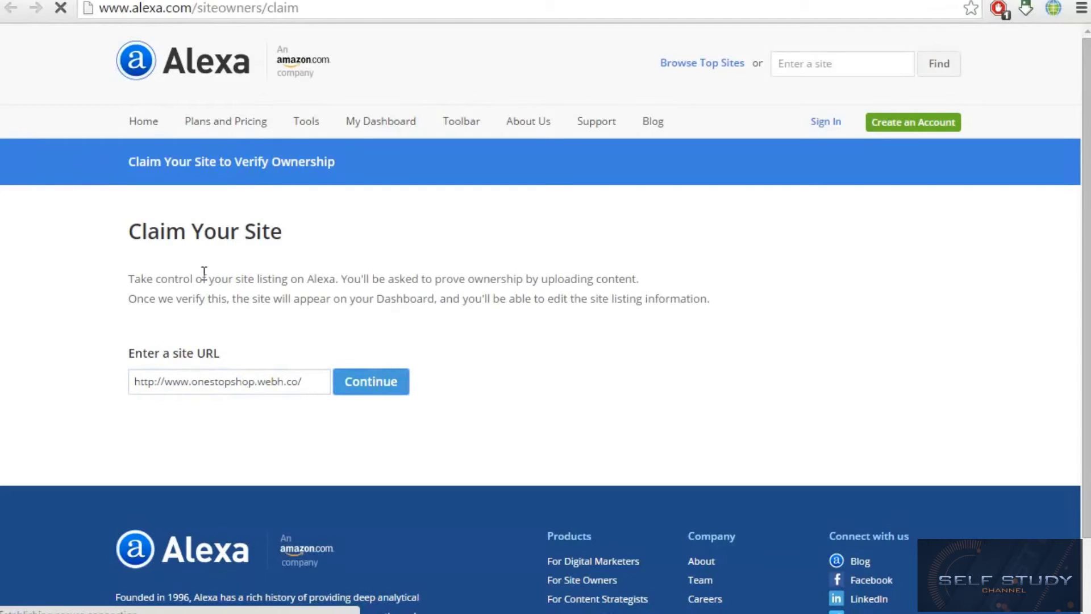
pyautogui.moveTo(128, 267); pyautogui.dragTo(731, 307)
pyautogui.click(733, 308)
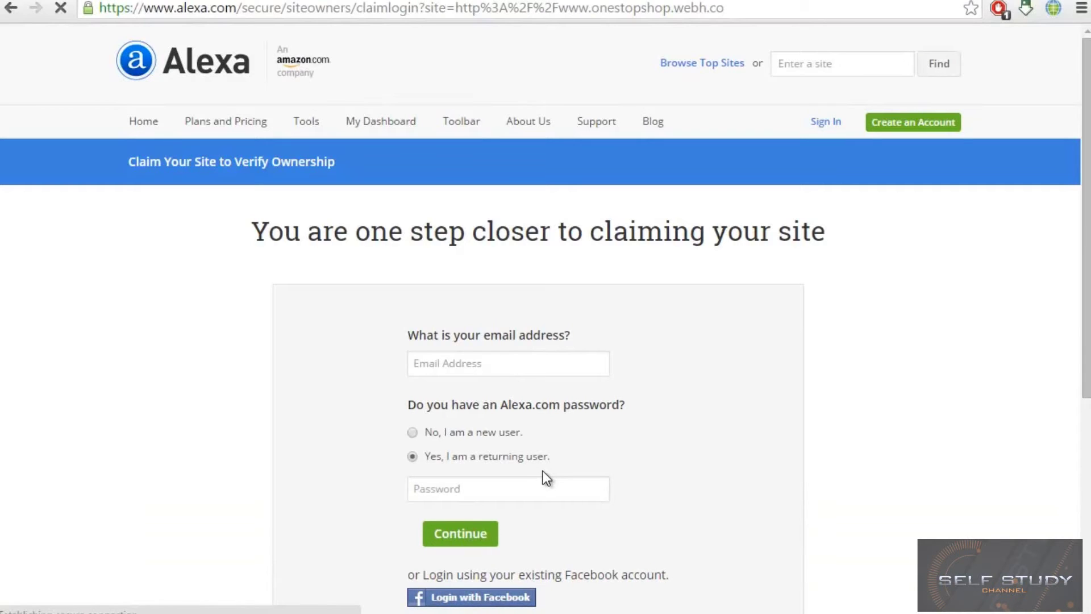
pyautogui.scroll(-3, 543, 470)
pyautogui.scroll(2, 543, 471)
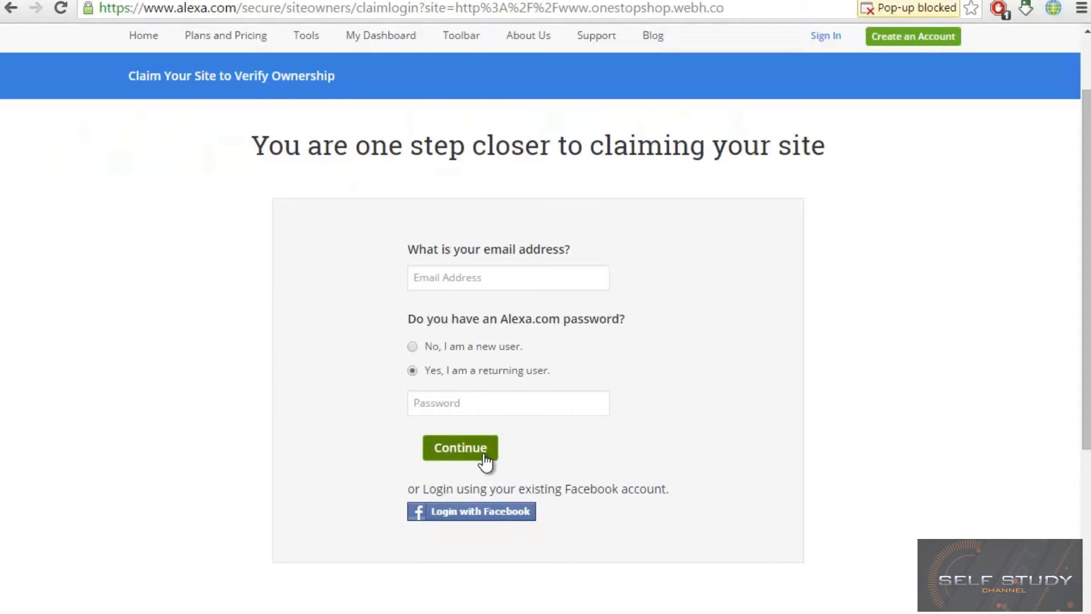
pyautogui.click(493, 518)
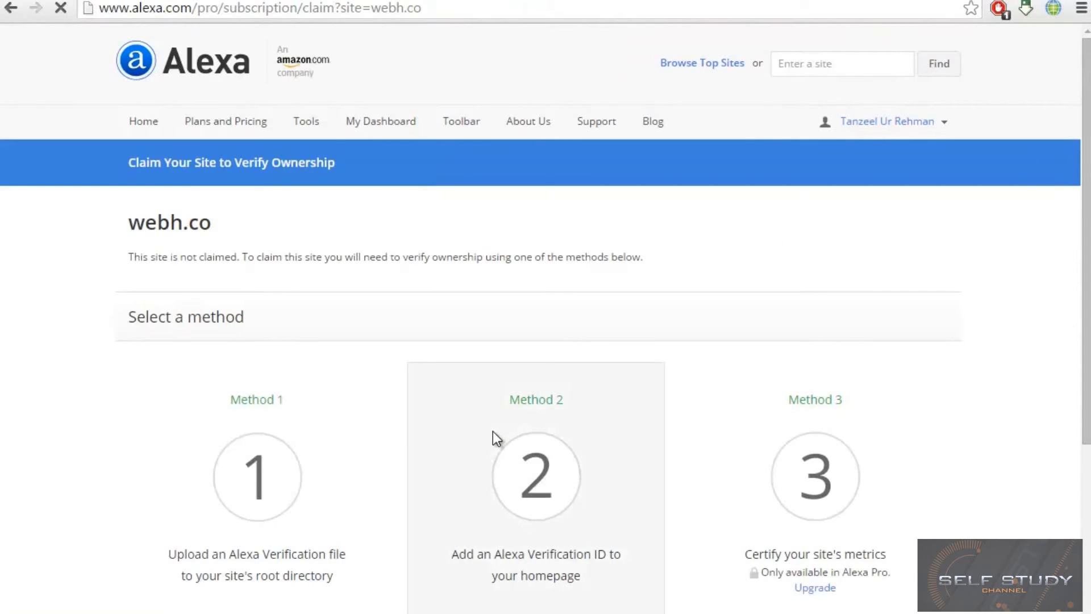
# Choose Method 2, adding an Alexa Verification ID to the homepage, and copy the site's verification ID
pyautogui.scroll(-5, 493, 431)
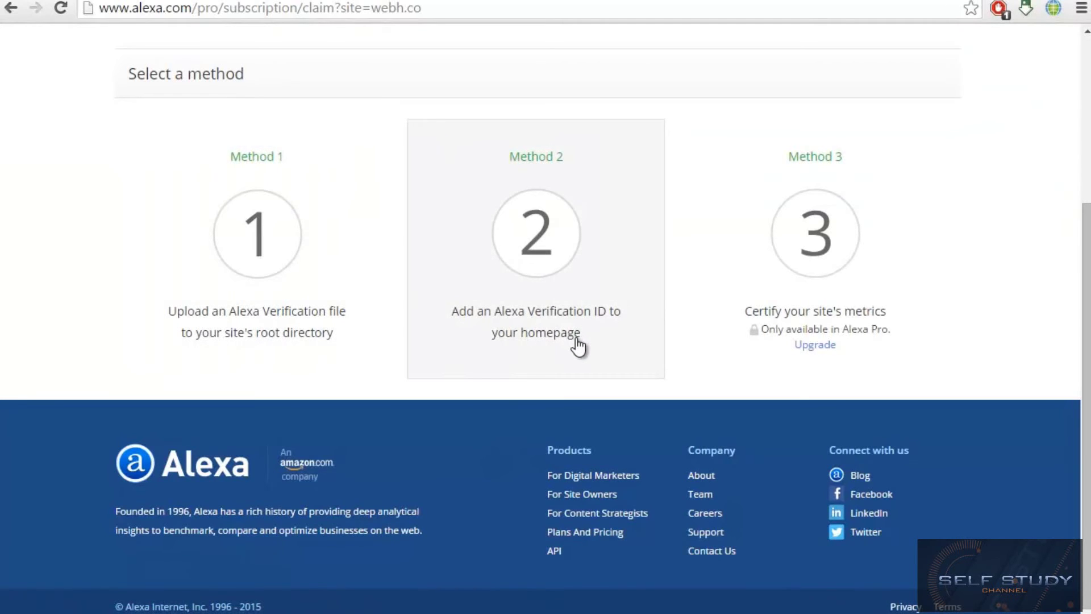
pyautogui.click(555, 312)
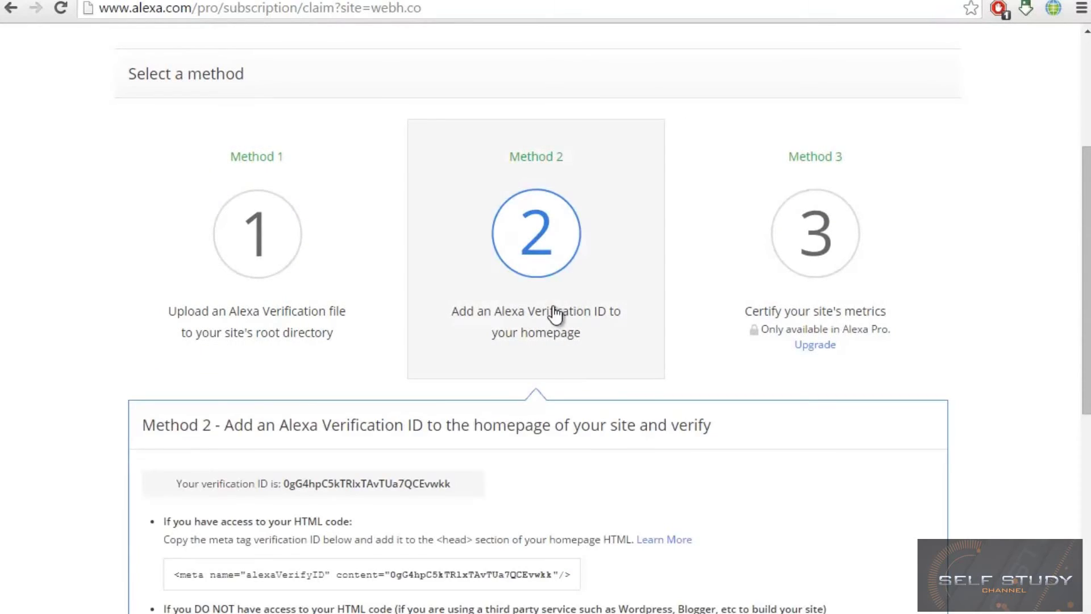
pyautogui.scroll(-5, 554, 312)
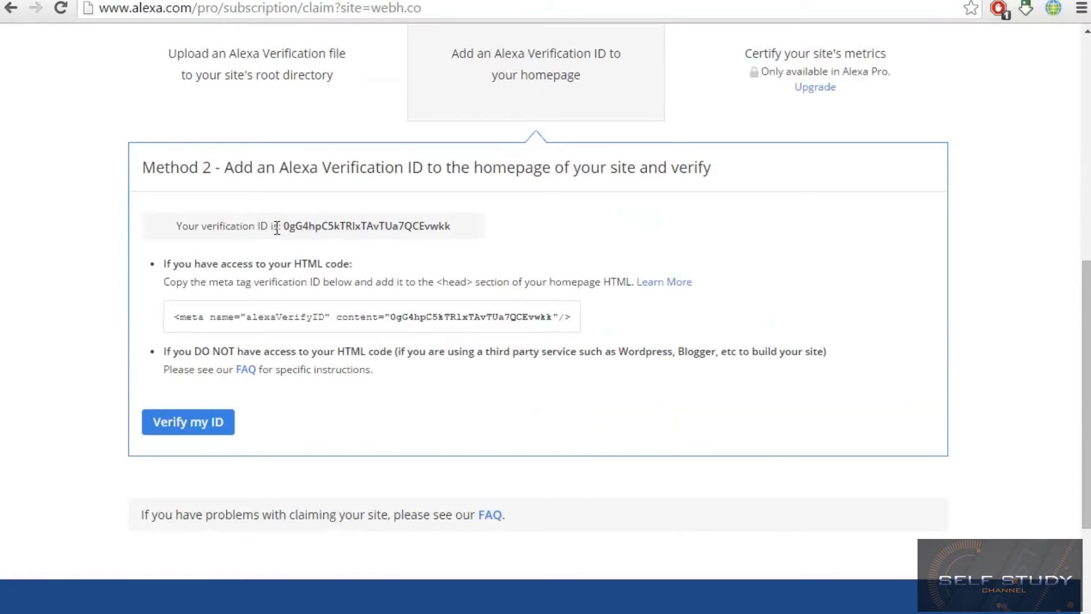
pyautogui.moveTo(286, 229); pyautogui.dragTo(496, 222)
pyautogui.hotkey('ctrl', 'c')
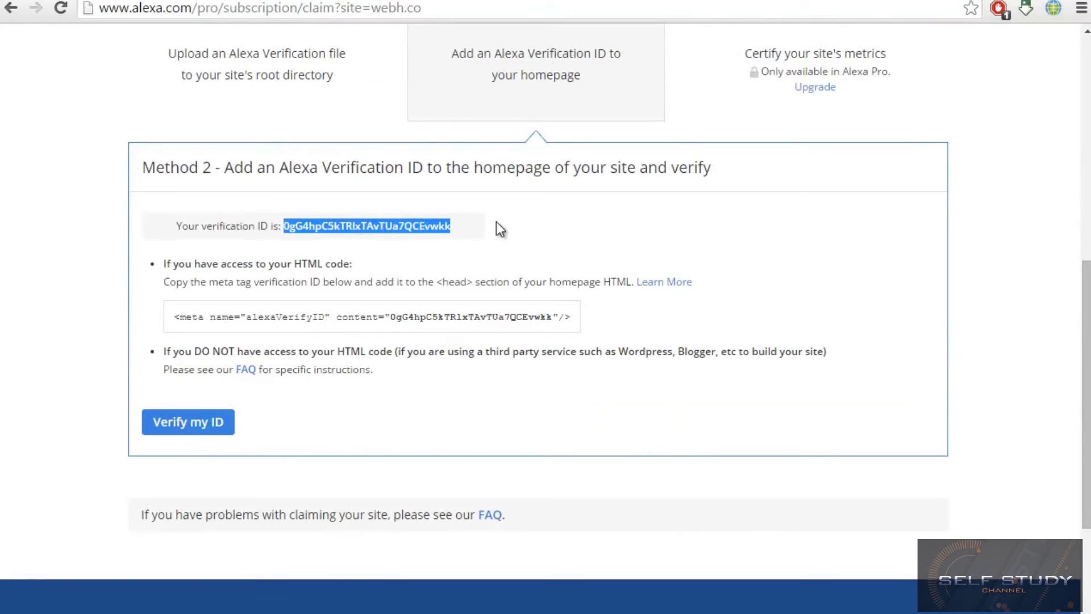
# Paste the copied ID into the Alexa Verification ID setting of Yoast SEO and save the changes
pyautogui.hotkey('ctrl', 'Tab')
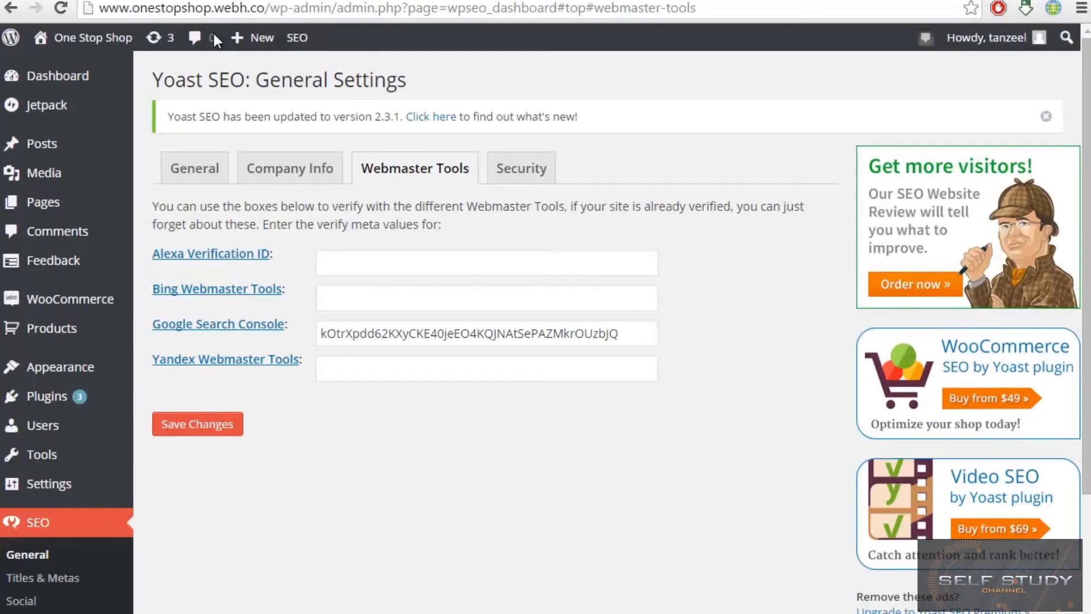
pyautogui.click(449, 254)
pyautogui.hotkey('ctrl', 'v')
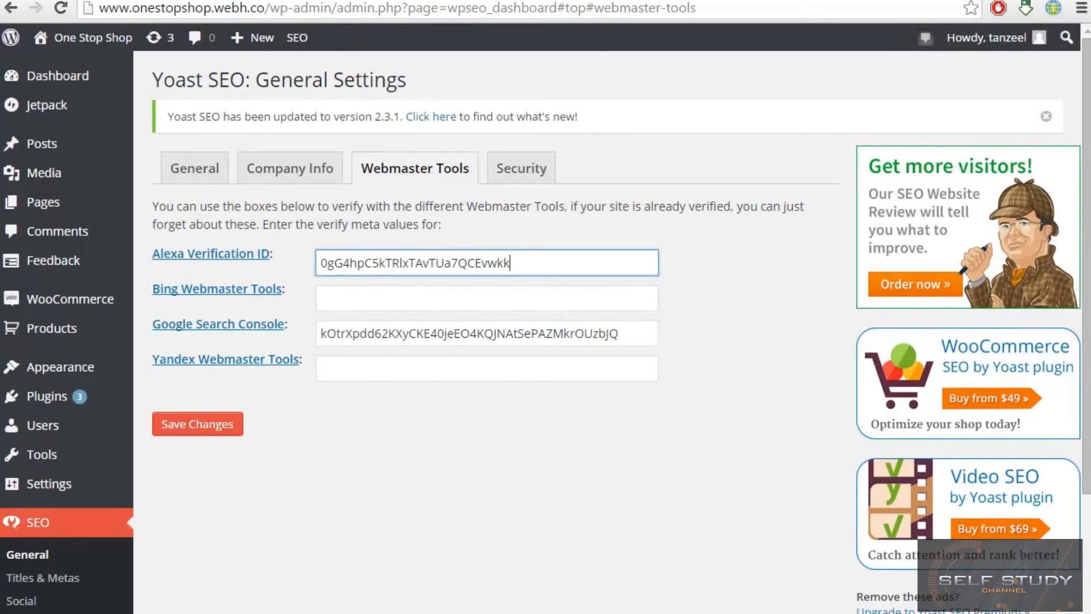
# Try to verify the ID on Alexa's claim page, checking the Yoast SEO settings between attempts
pyautogui.hotkey('ctrl', 'Tab')
pyautogui.click(189, 422)
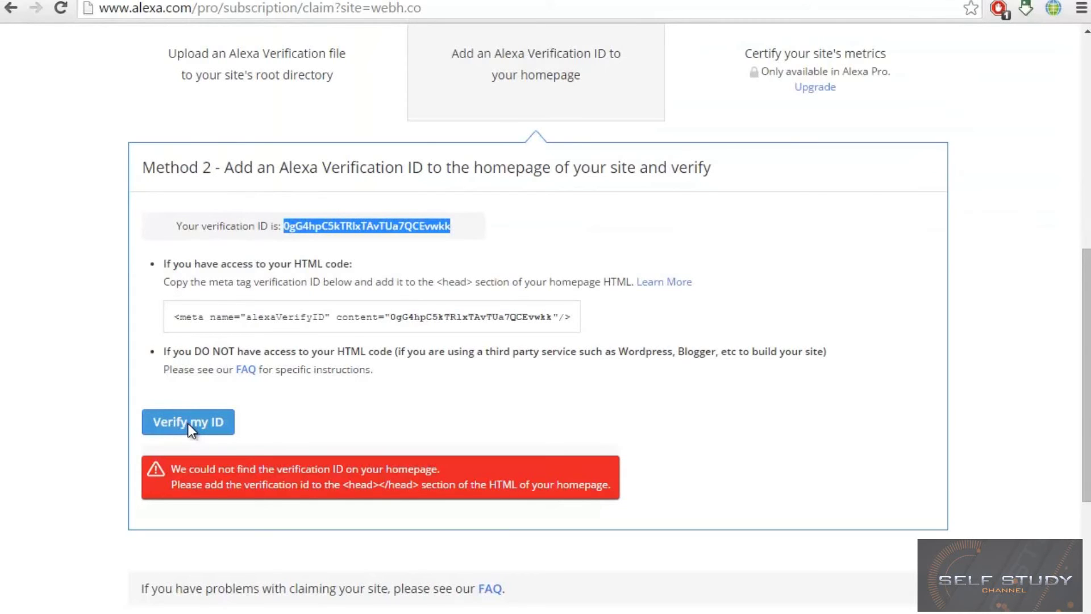
pyautogui.hotkey('ctrl', 'Tab')
pyautogui.hotkey('ctrl', 'Tab')
pyautogui.click(182, 423)
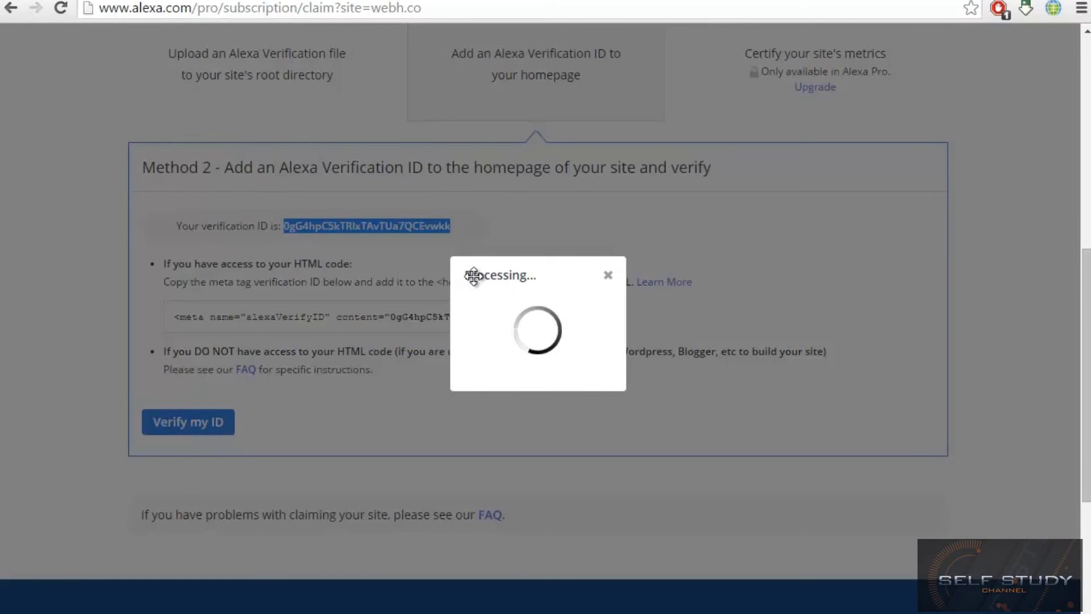
# Recheck the Alexa Verification ID in Yoast SEO, save the settings again and retry the verification on Alexa
pyautogui.hotkey('ctrl', 'Tab')
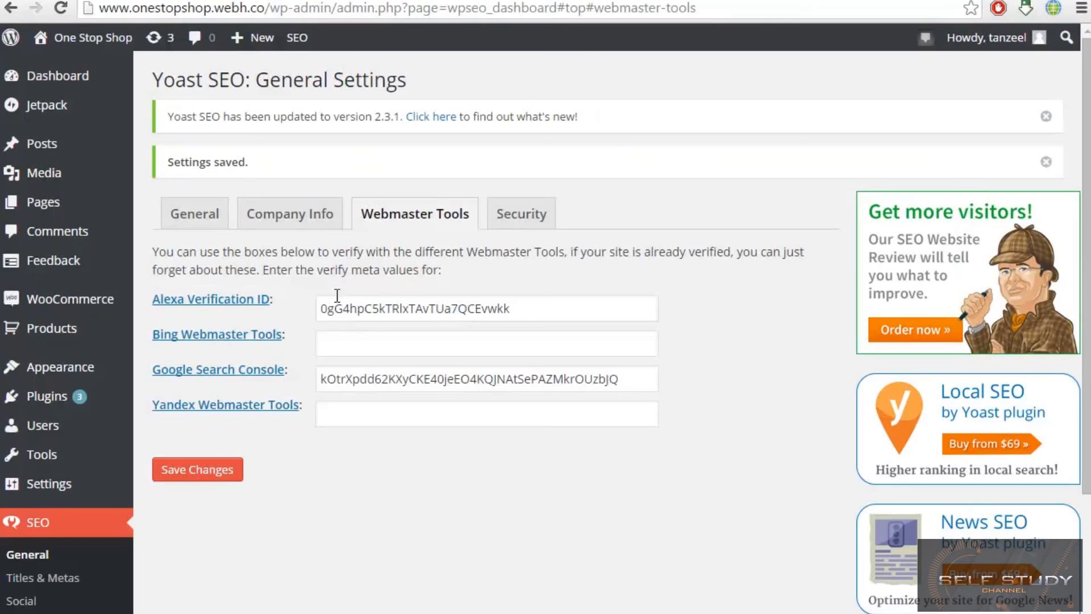
pyautogui.doubleClick(455, 310)
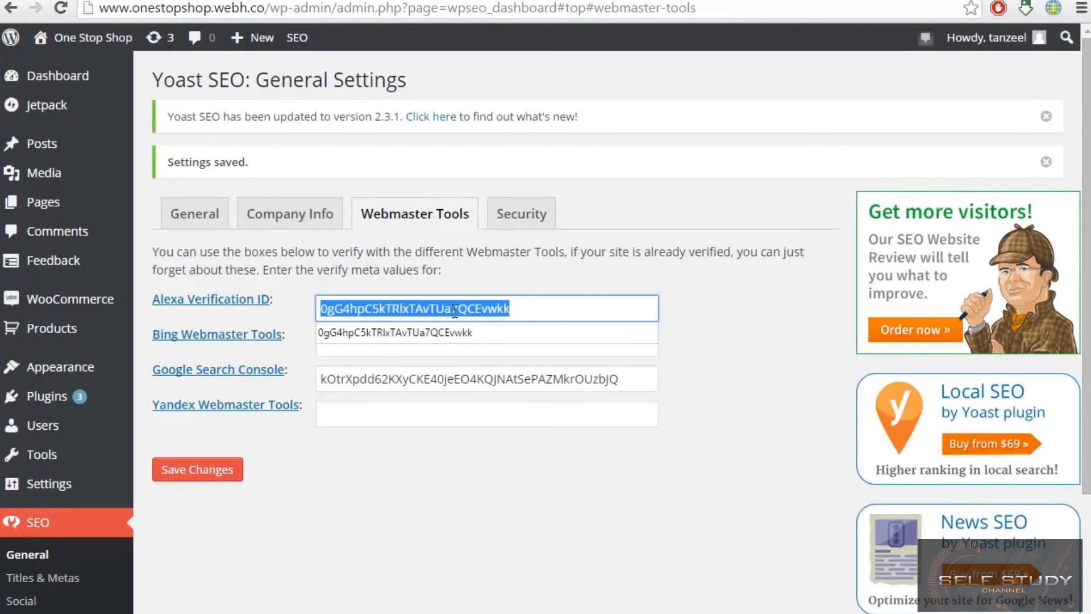
pyautogui.click(214, 471)
pyautogui.hotkey('ctrl', 'Tab')
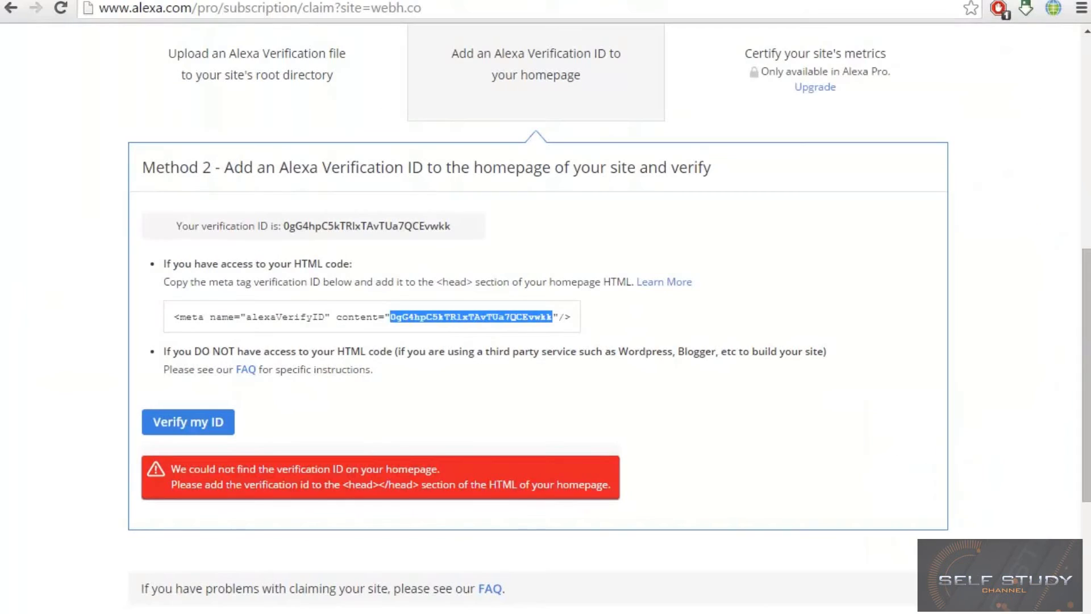
pyautogui.click(199, 426)
pyautogui.doubleClick(319, 466)
pyautogui.click(382, 422)
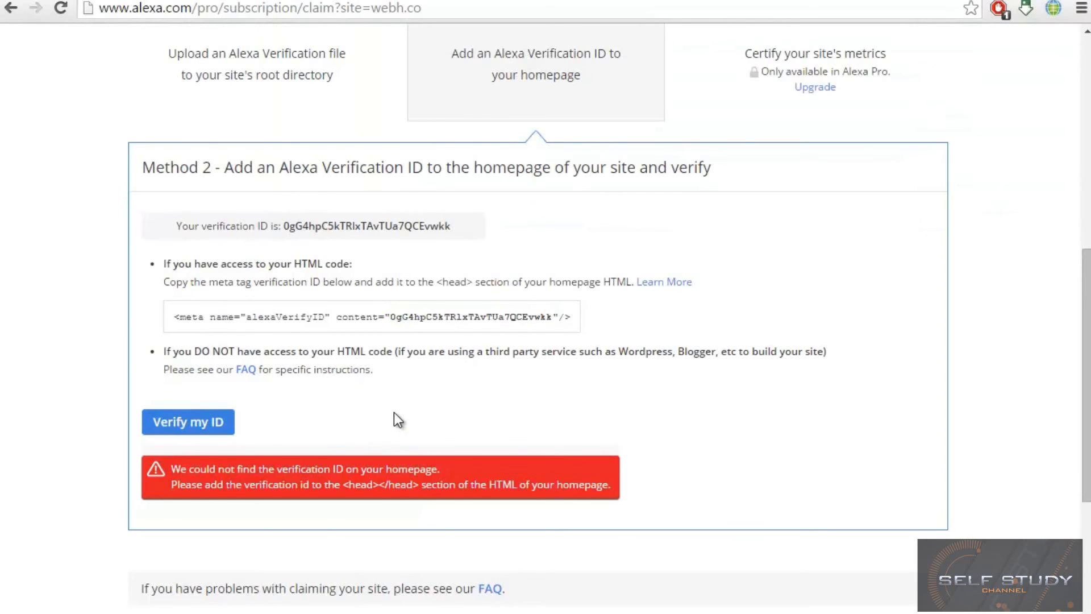
# Review the three Alexa claim methods and open the plans page through Method 3, certifying the site's metrics
pyautogui.scroll(5, 393, 411)
pyautogui.scroll(4, 706, 397)
pyautogui.scroll(-5, 854, 244)
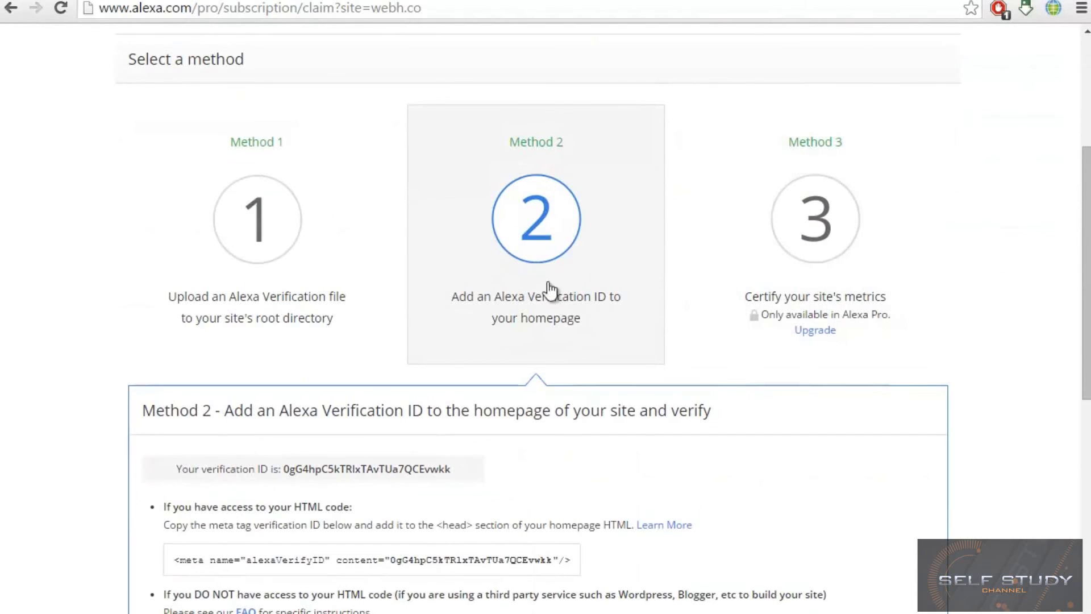
pyautogui.scroll(-6, 352, 392)
pyautogui.scroll(5, 387, 296)
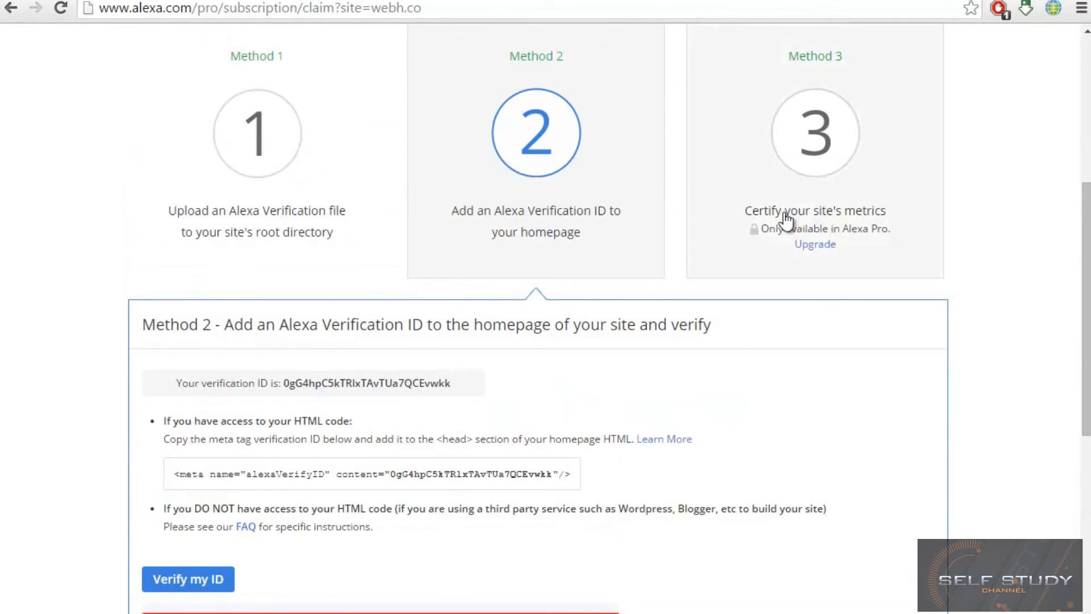
pyautogui.click(829, 176)
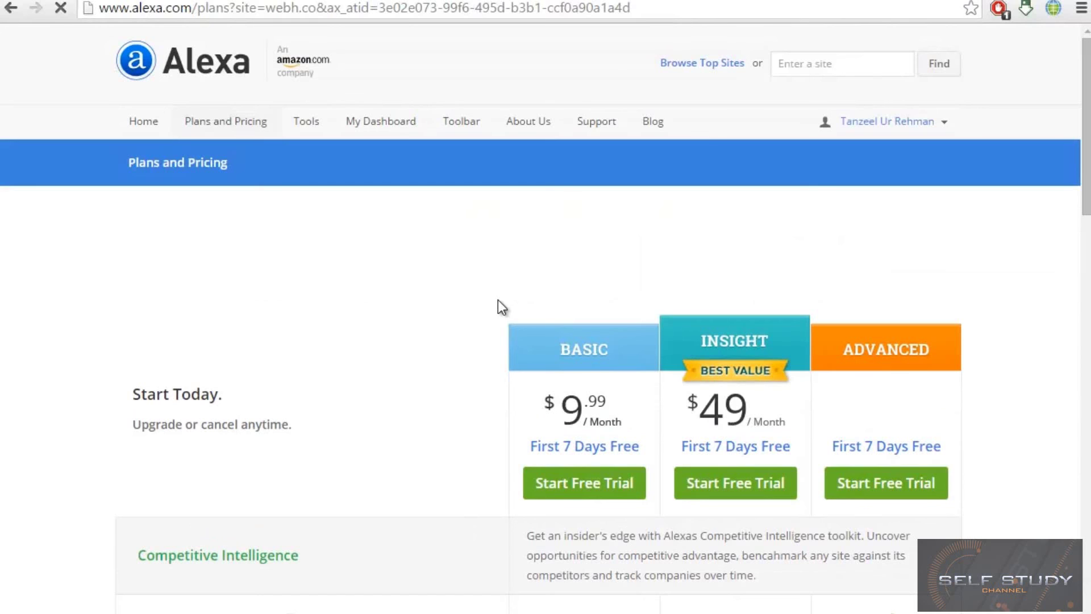
# Compare the prices and features of Alexa's Basic, Insight and Advanced plans, and return to the Yoast SEO webmaster settings
pyautogui.scroll(-9, 705, 315)
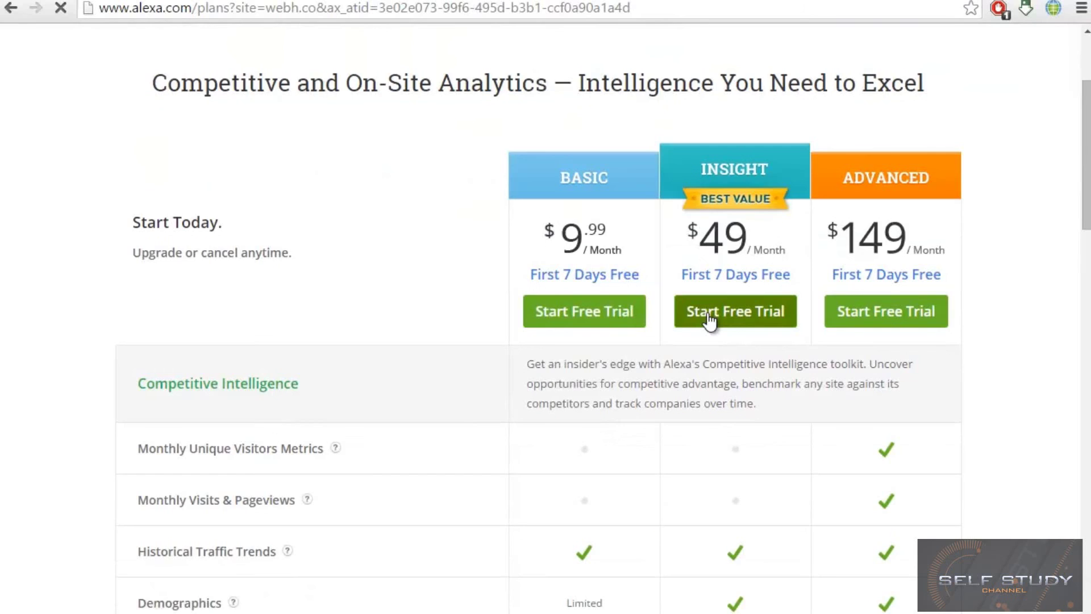
pyautogui.scroll(8, 705, 314)
pyautogui.scroll(2, 705, 313)
pyautogui.scroll(-12, 705, 311)
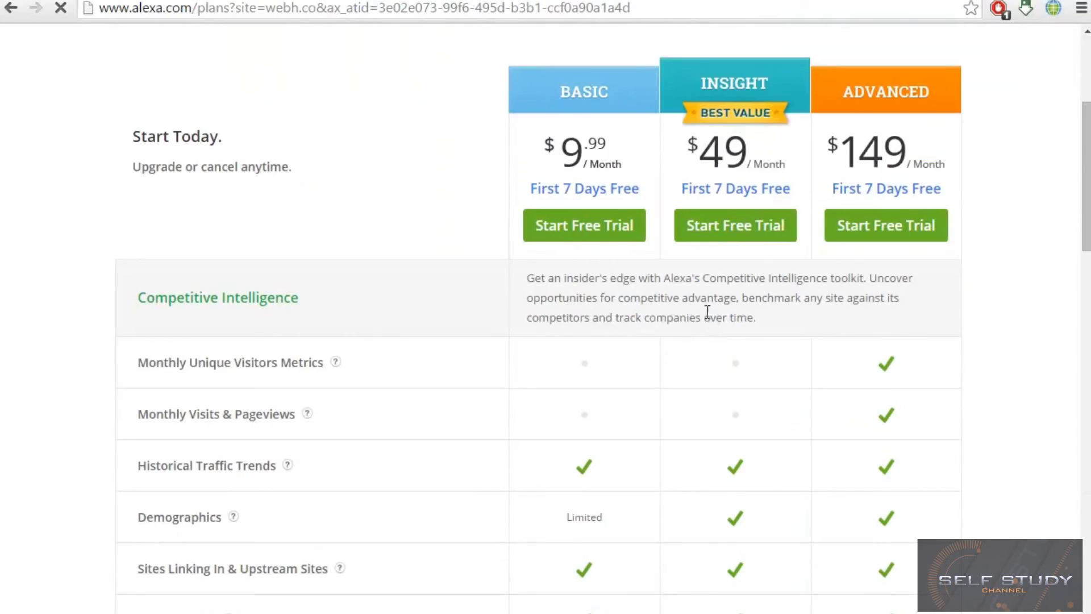
pyautogui.scroll(4, 706, 308)
pyautogui.scroll(15, 706, 308)
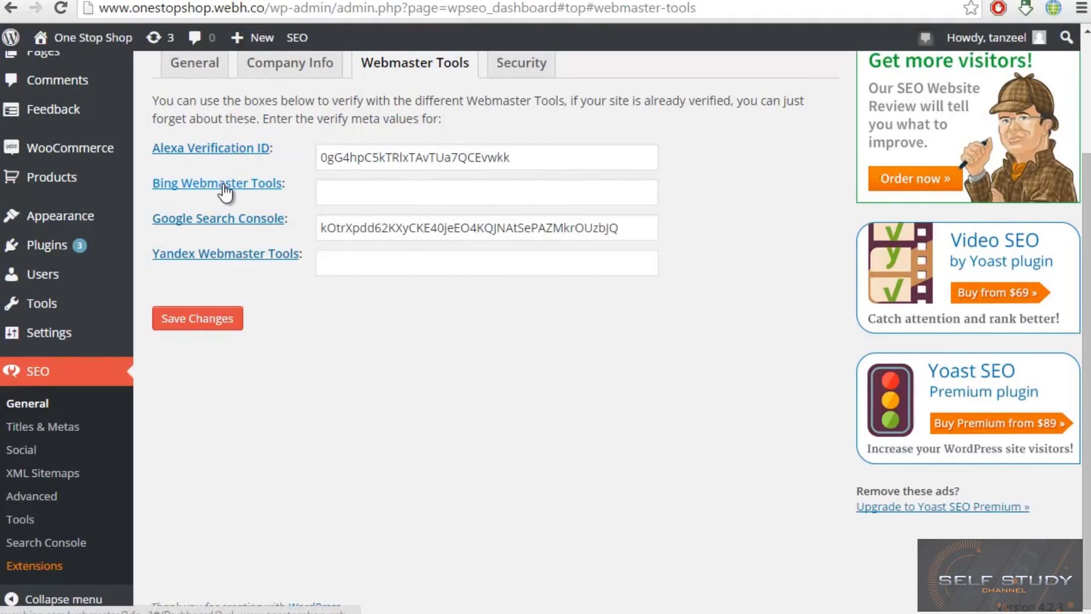
pyautogui.scroll(3, 352, 207)
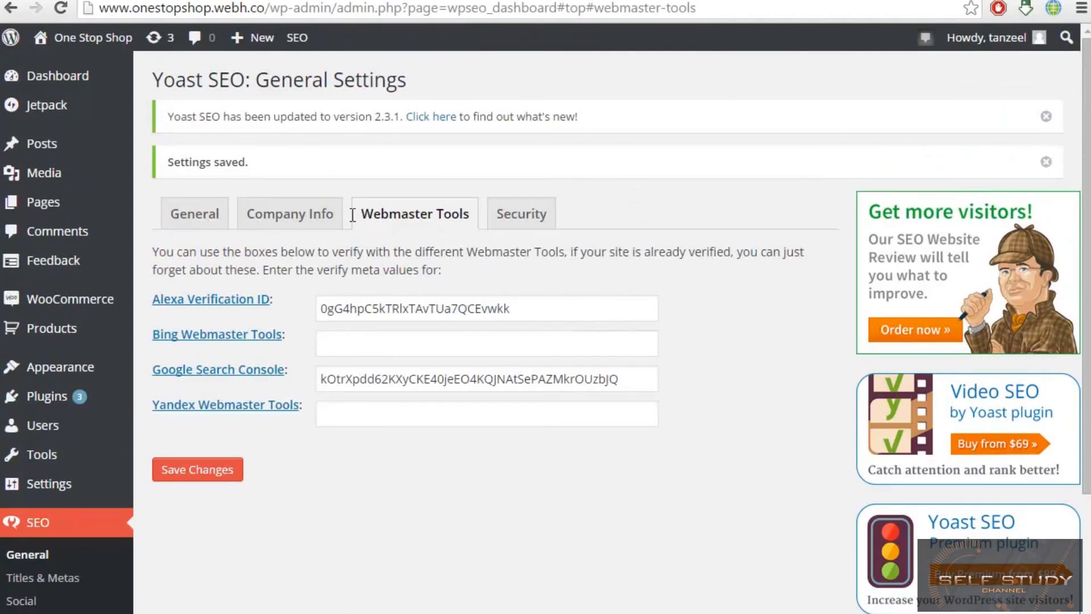